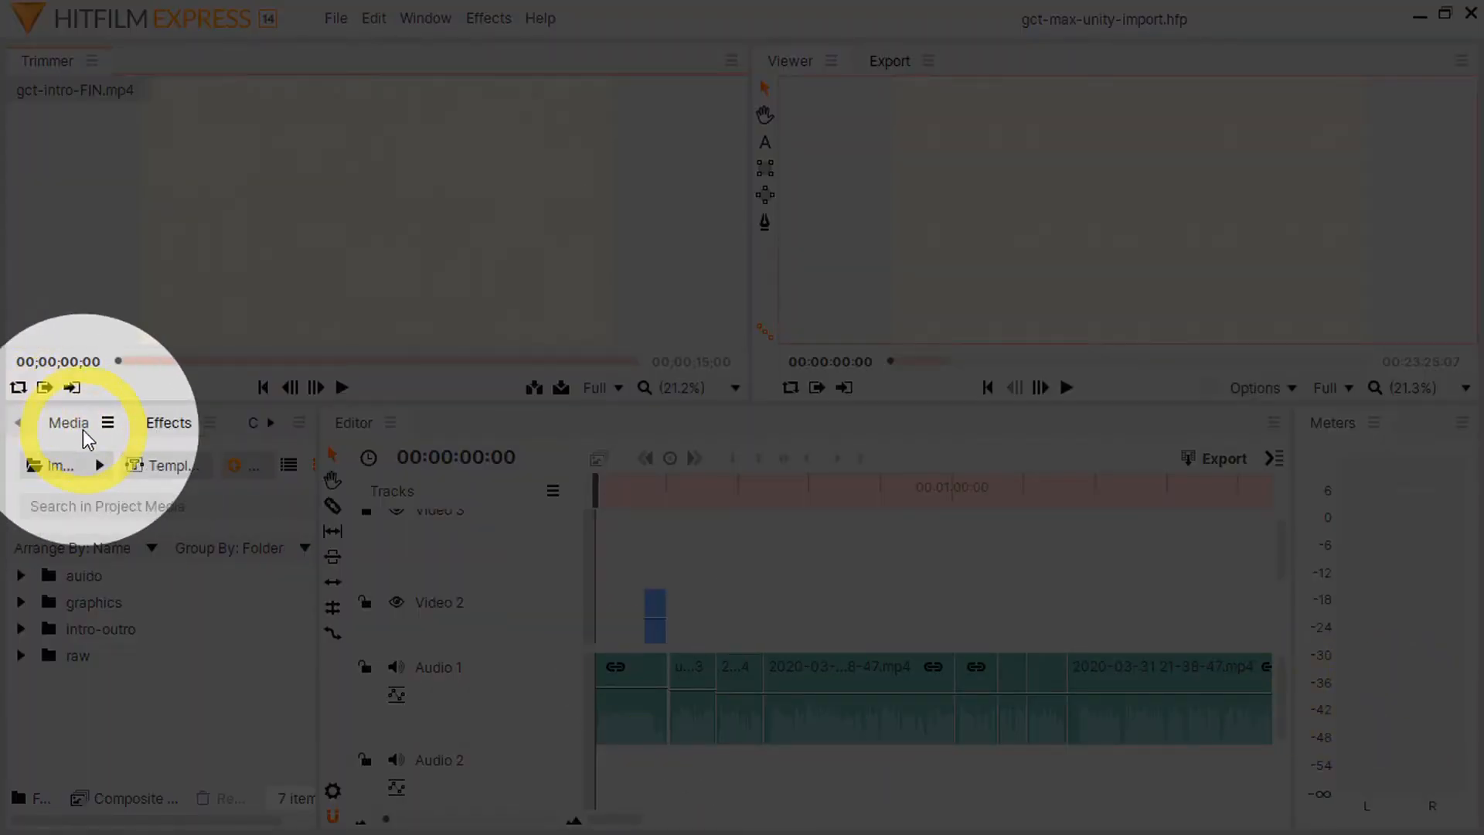
Step: View the available import options for the project media
left_click(83, 431)
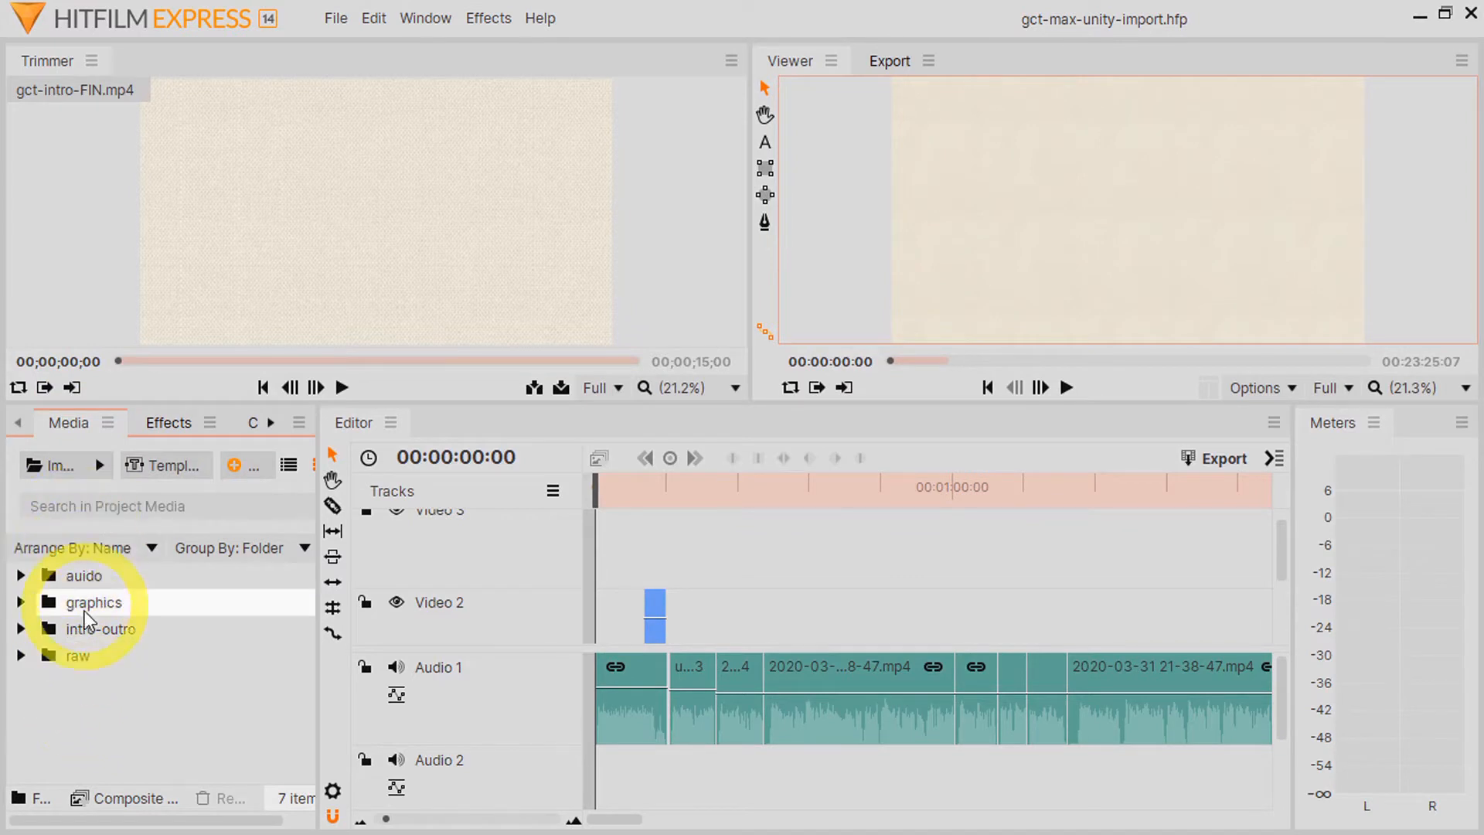
right_click(72, 685)
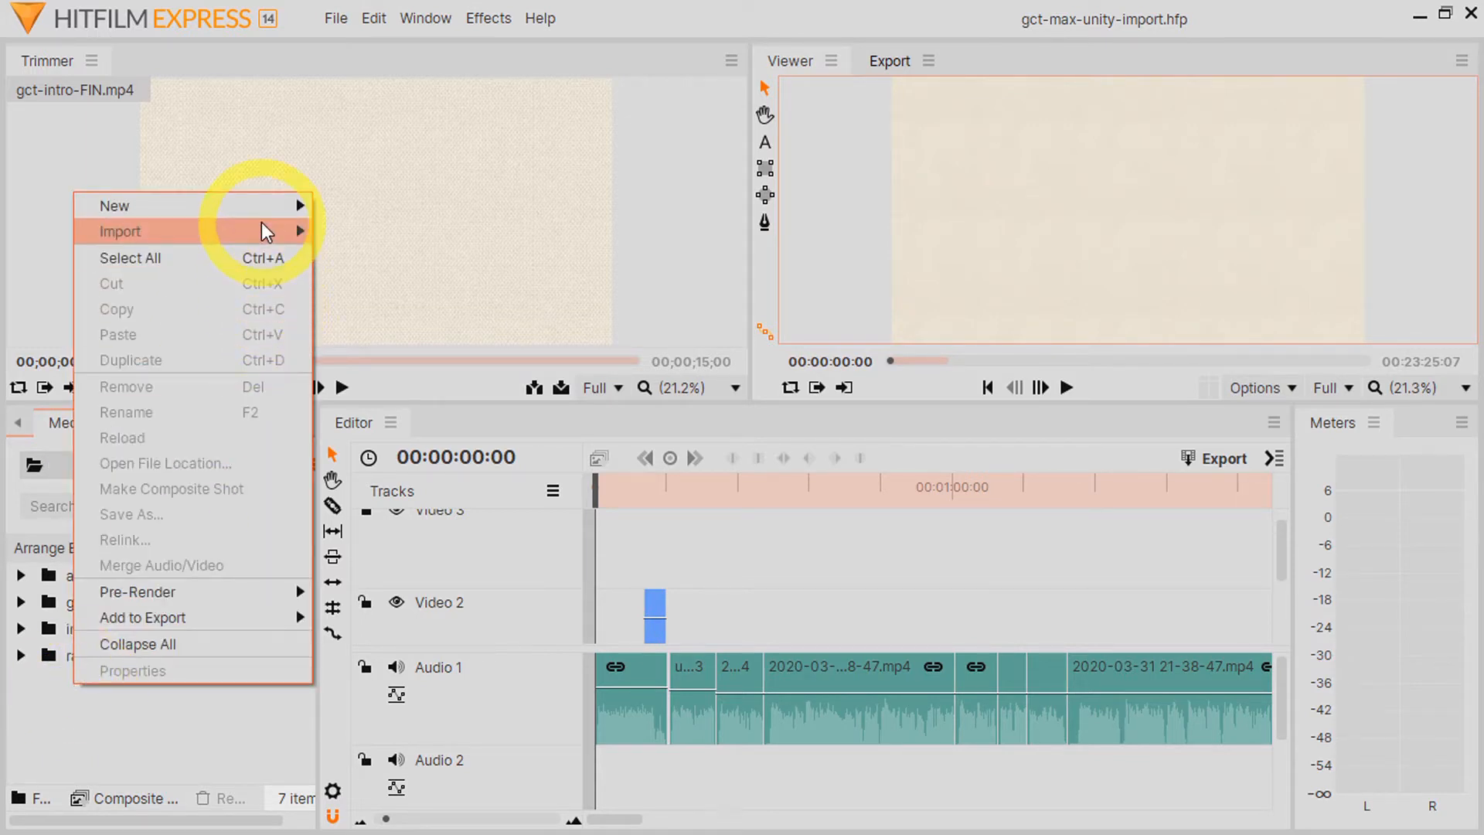
mouse_move(261, 221)
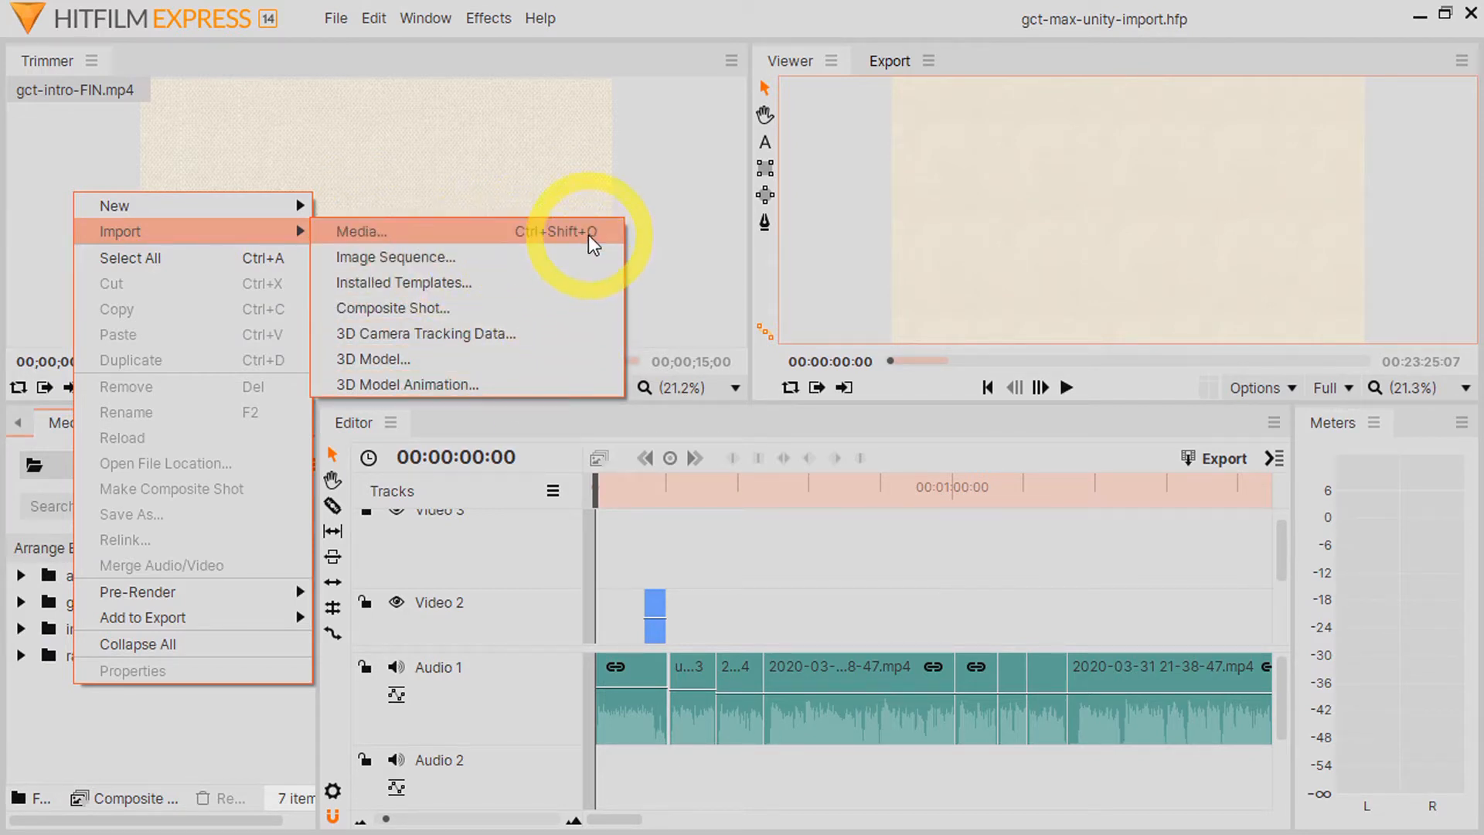
left_click(135, 722)
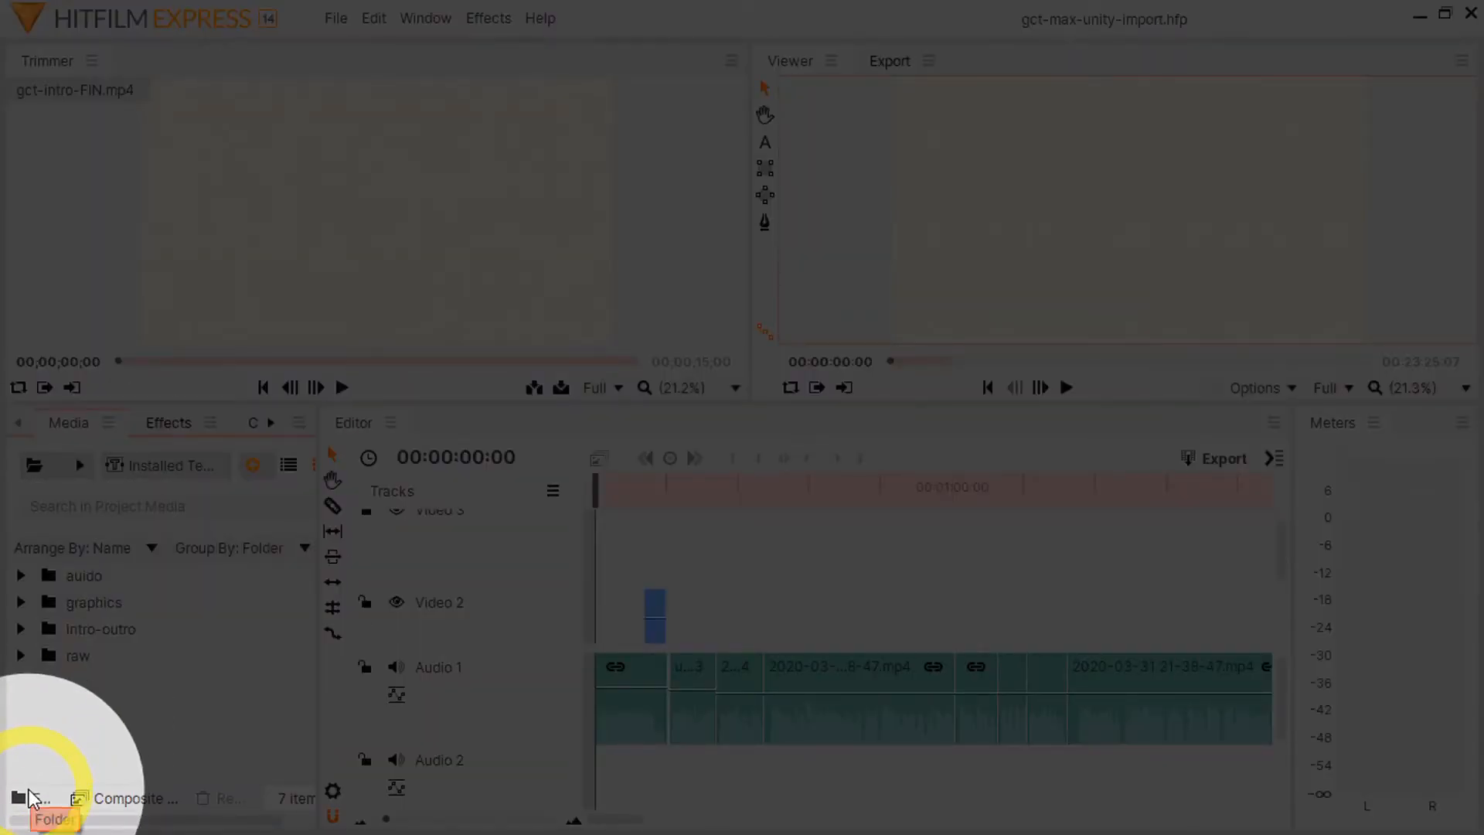
Step: Create a new folder in the project media, remove it, and view the other way to add a folder
left_click(29, 796)
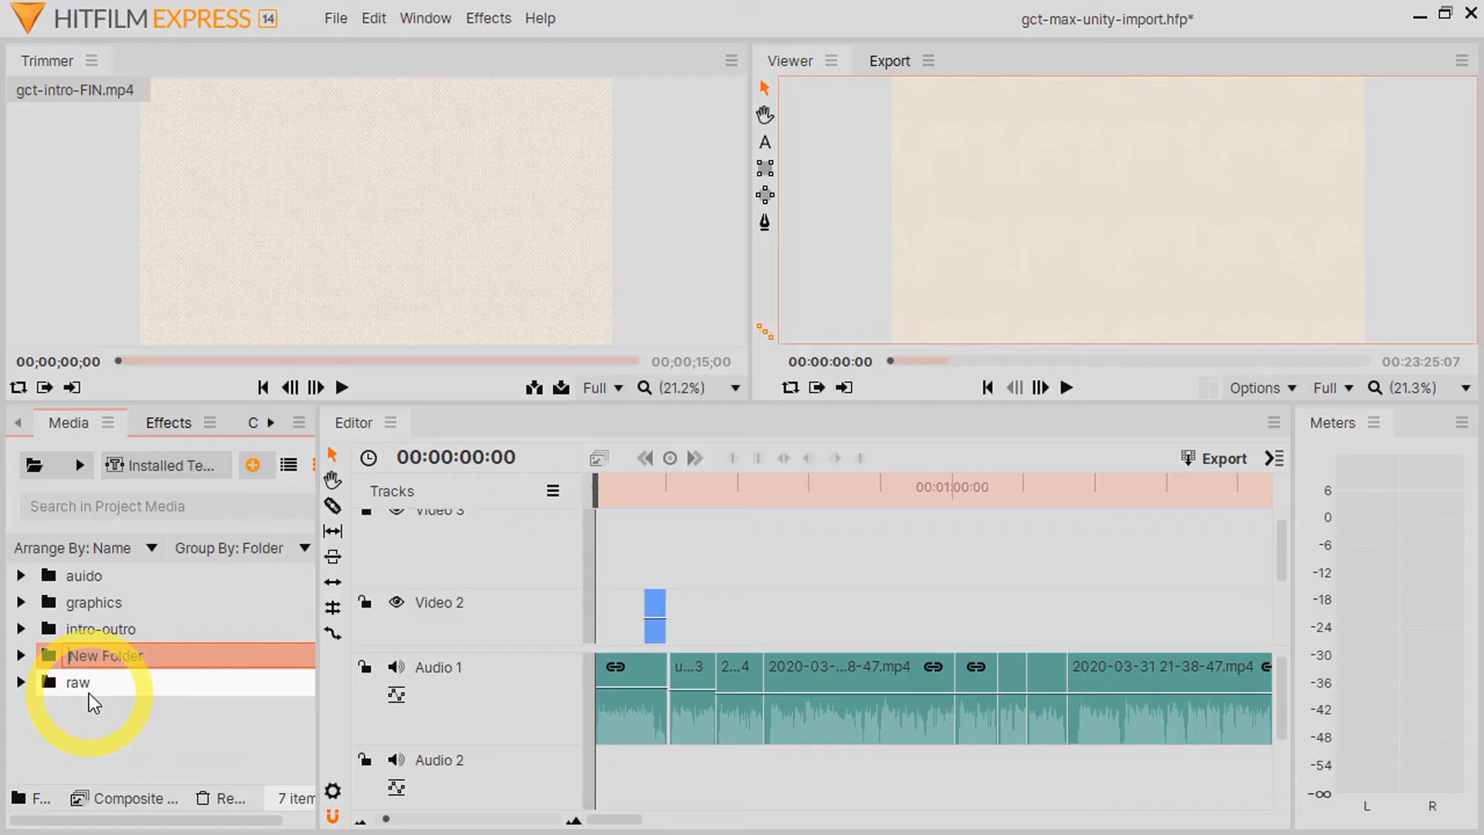
right_click(110, 655)
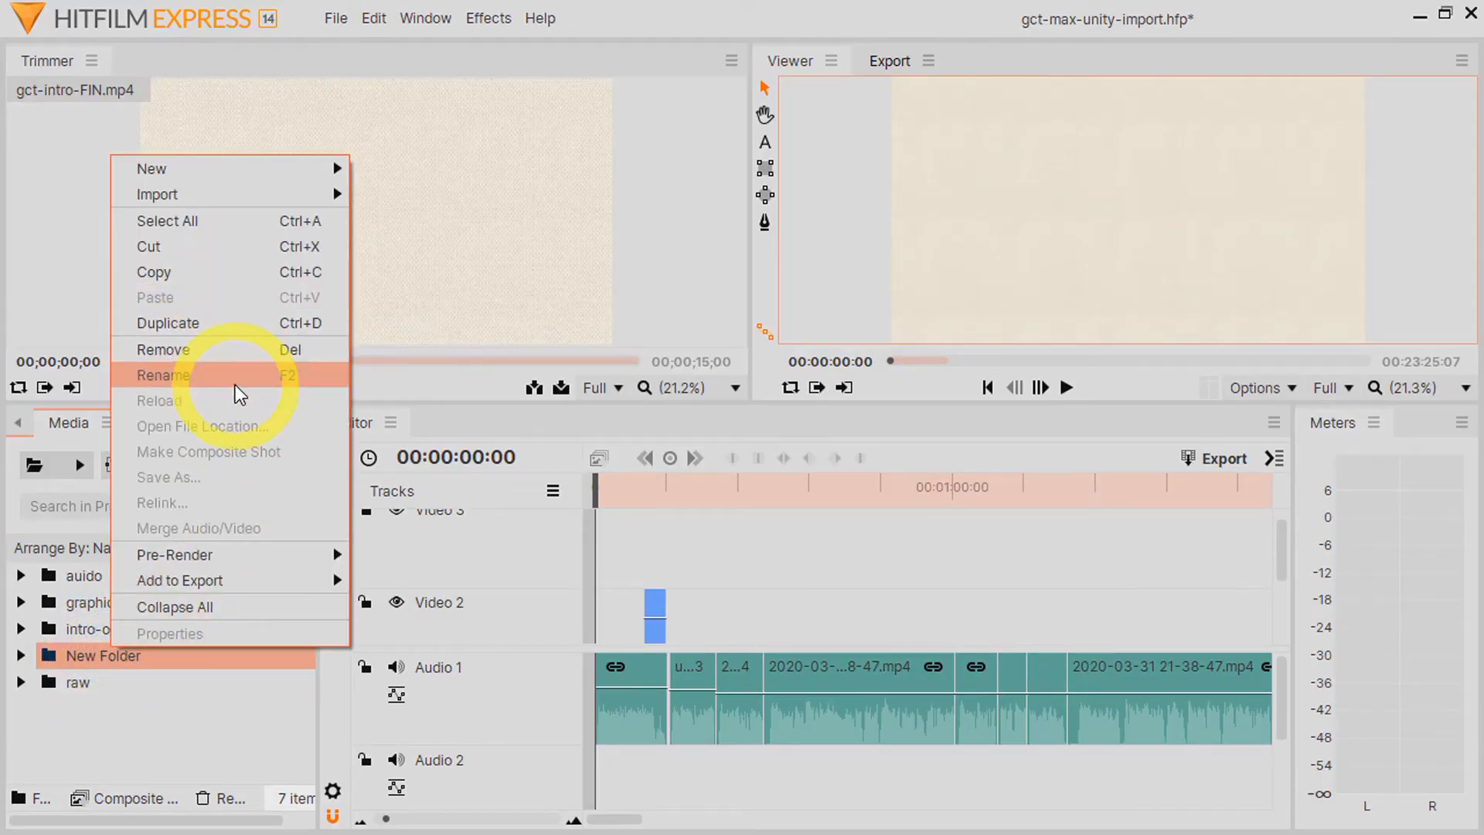
left_click(234, 351)
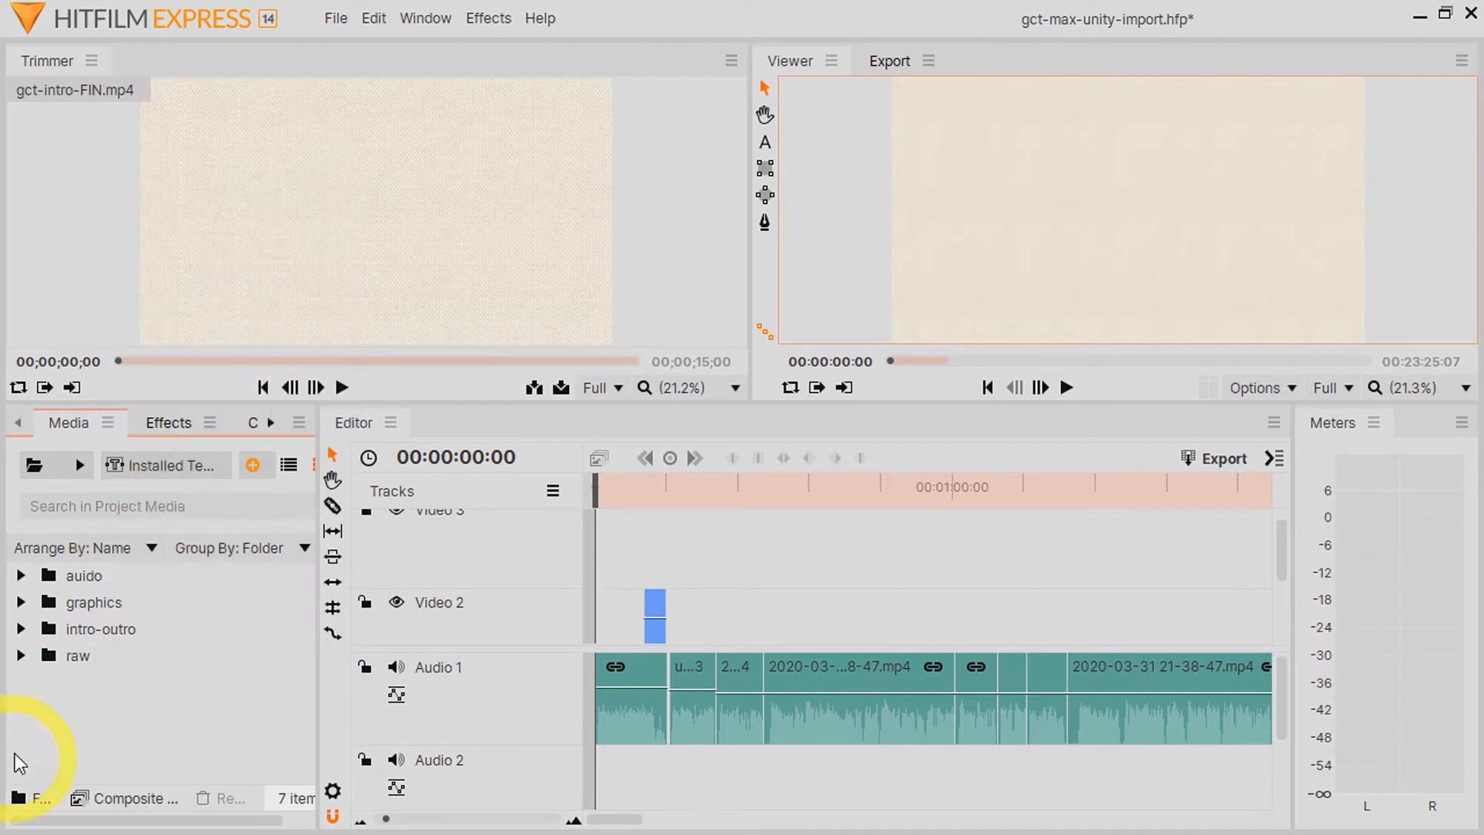
right_click(54, 694)
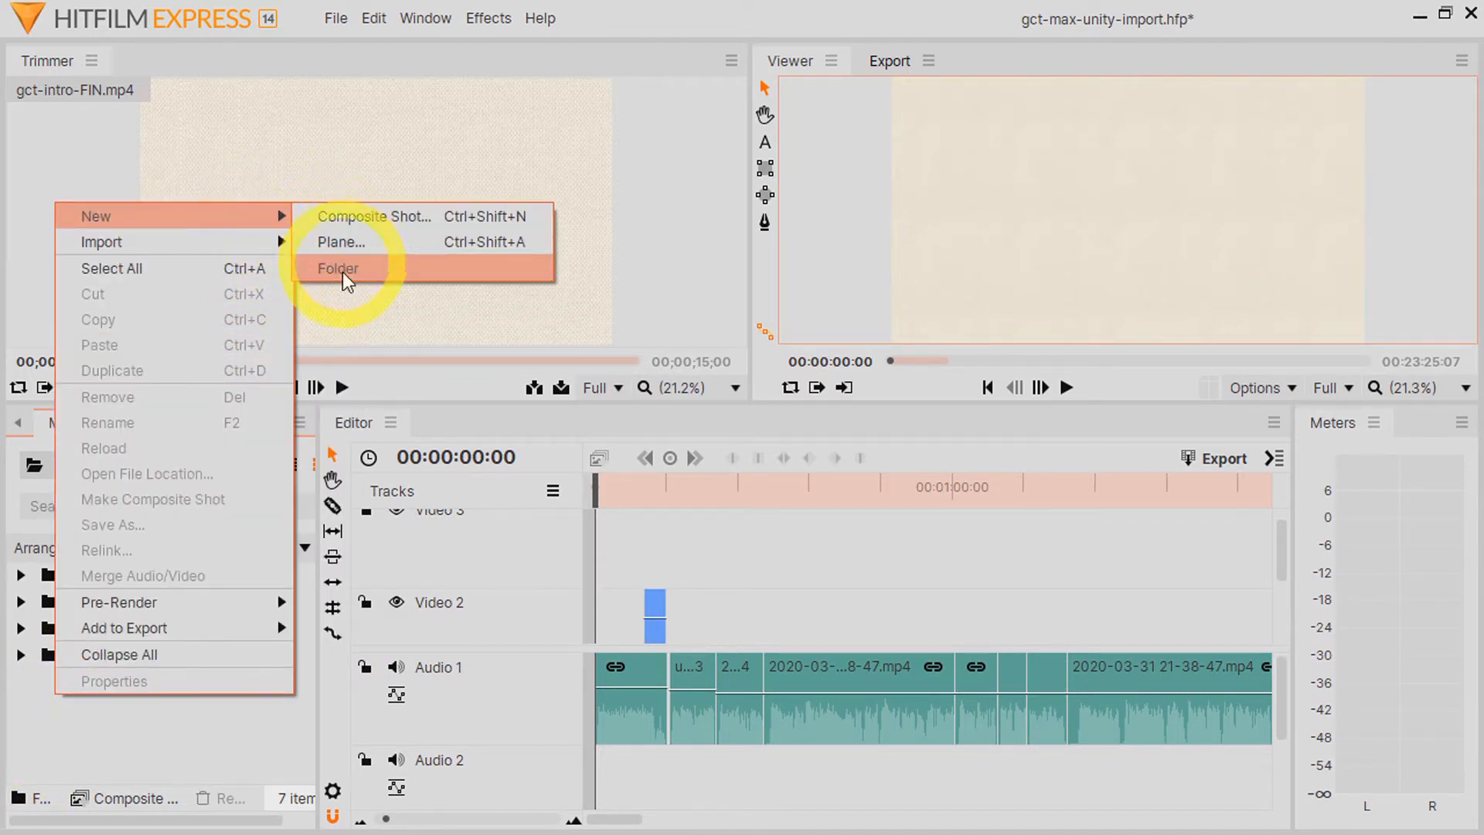
left_click(41, 726)
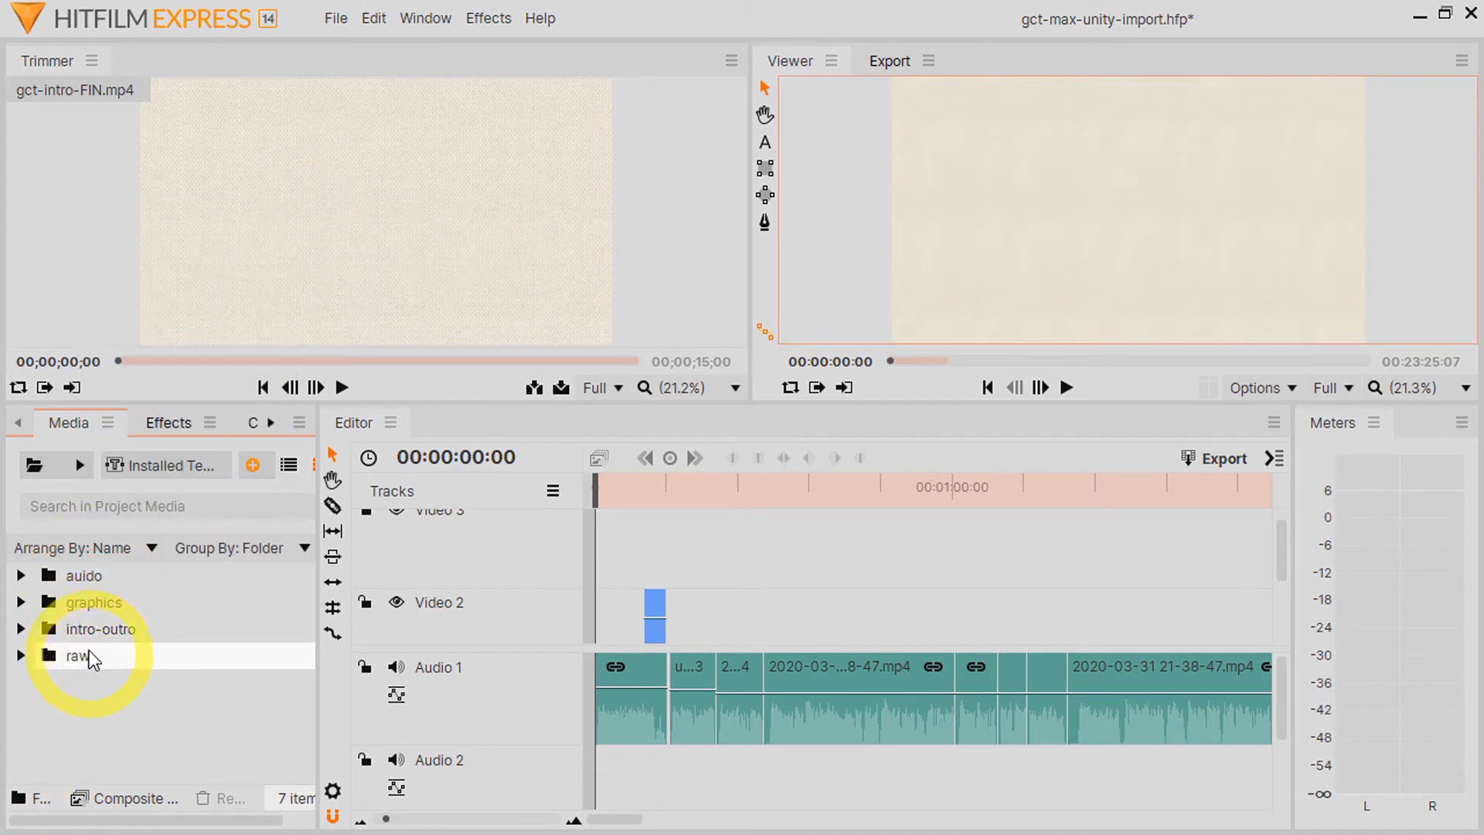
Step: Examine the contents of the raw, intro-outro, graphics and auido media folders one after another
left_click(21, 655)
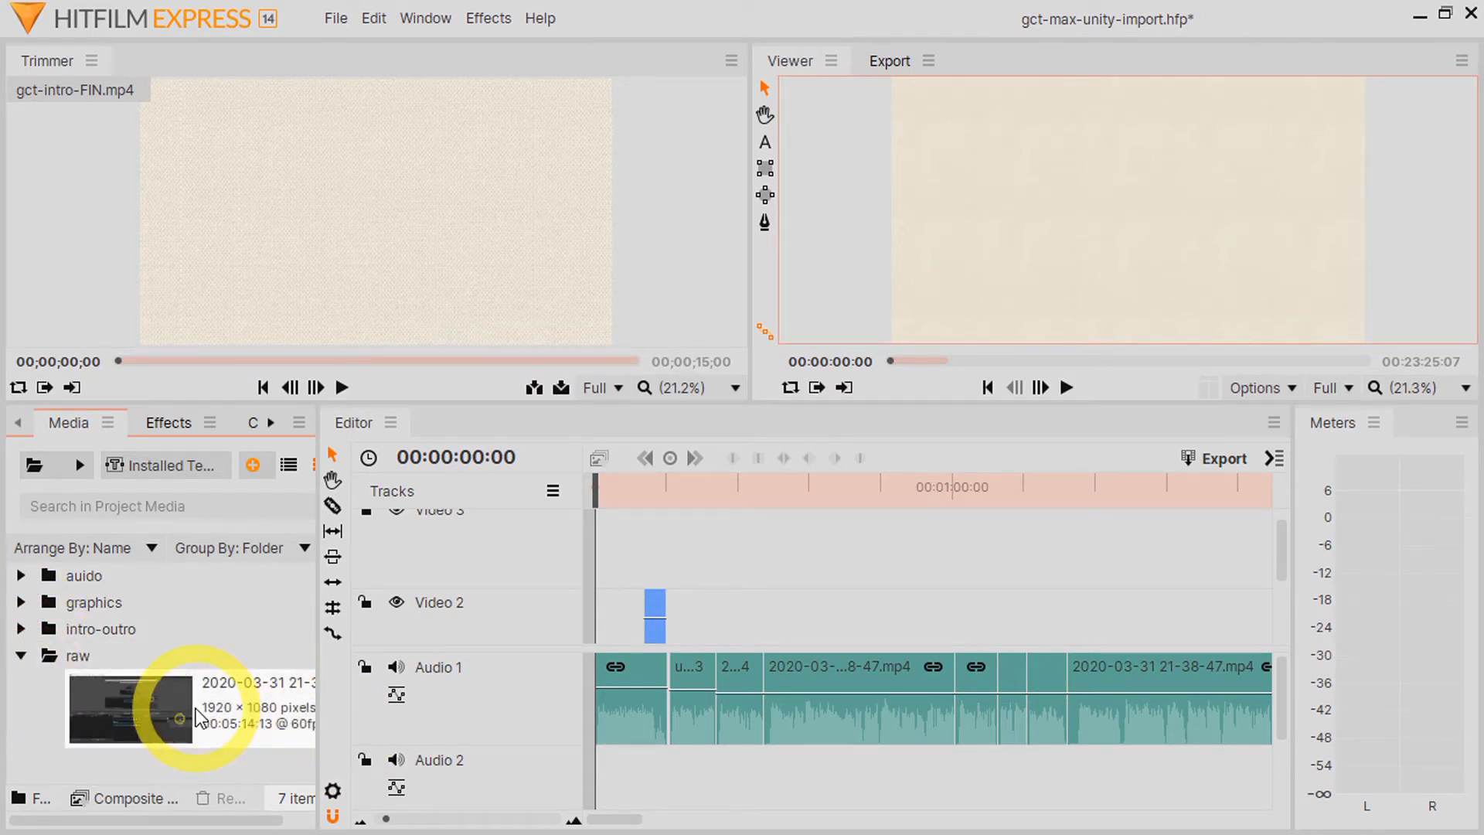
left_click(20, 656)
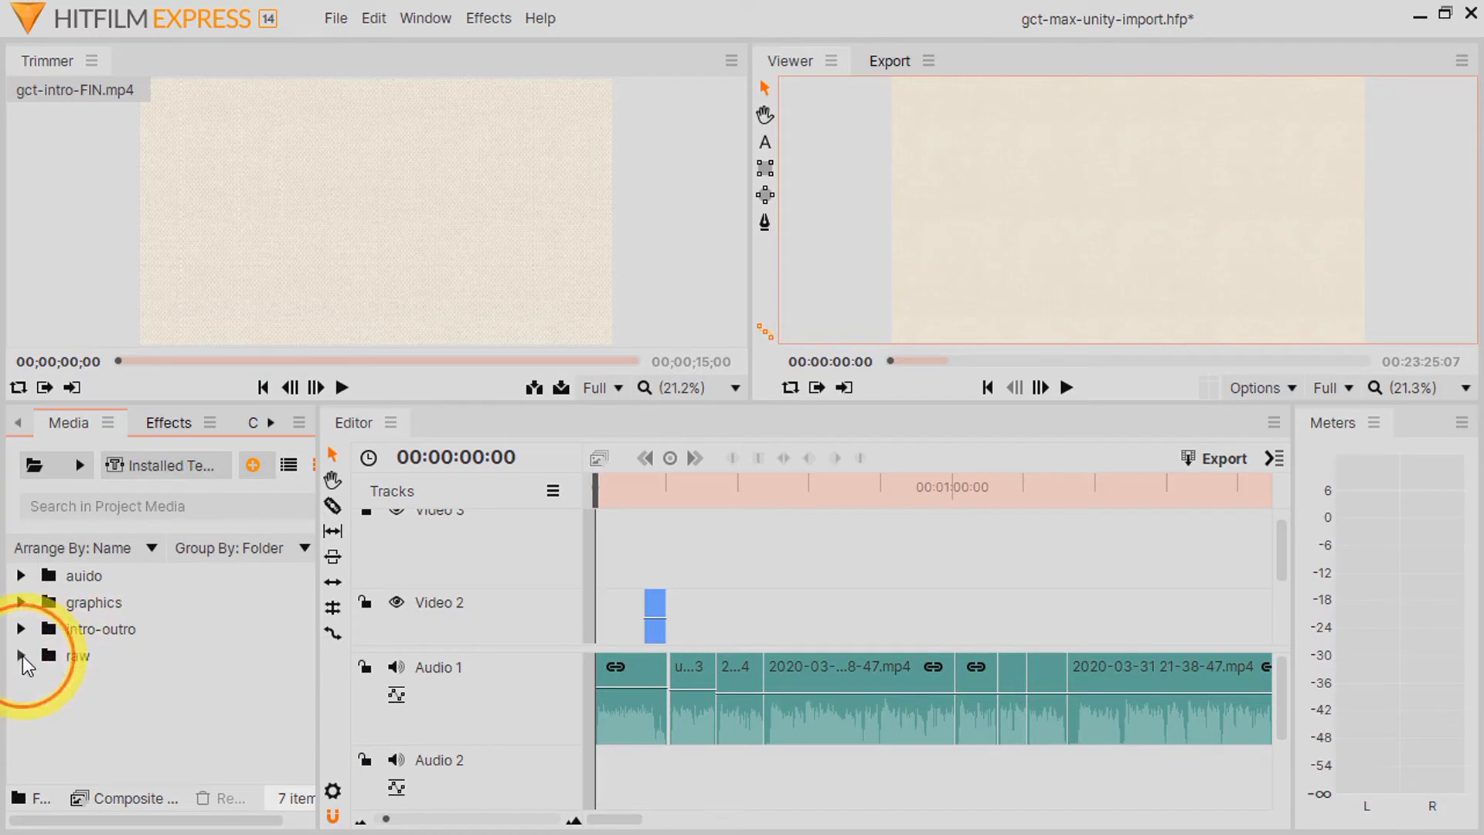
left_click(21, 629)
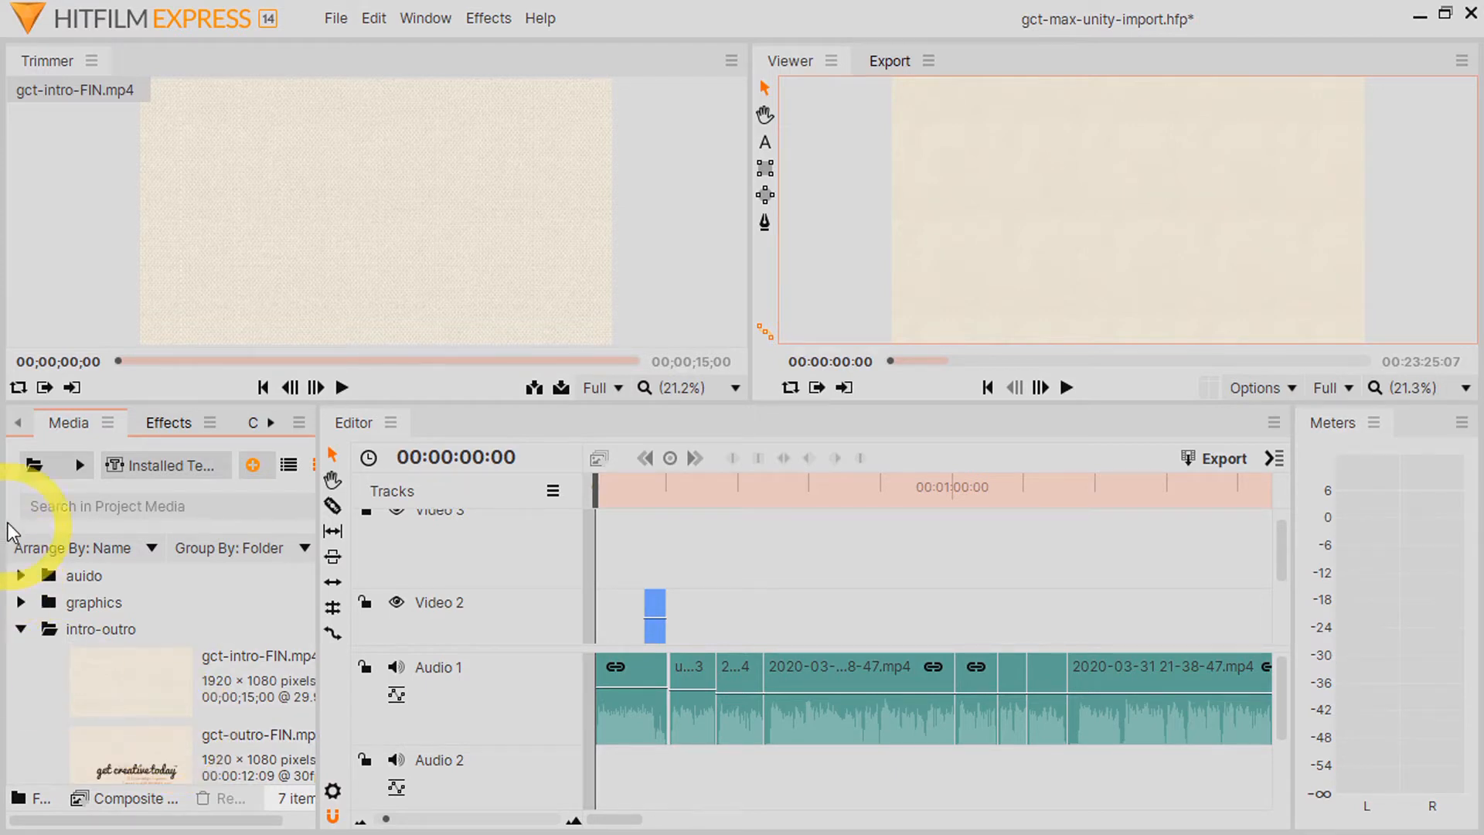
left_click(25, 626)
left_click(21, 602)
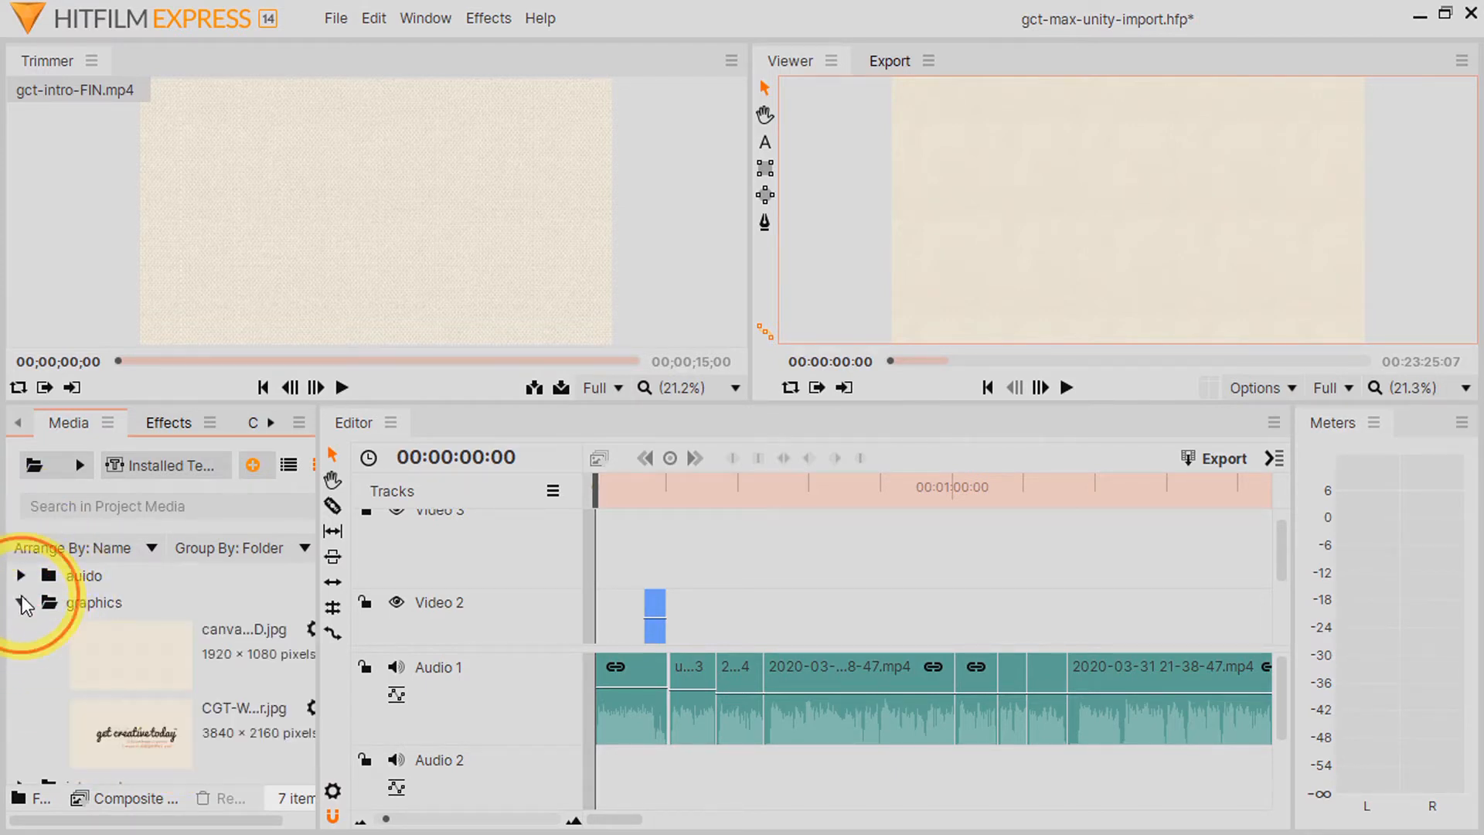
left_click(21, 602)
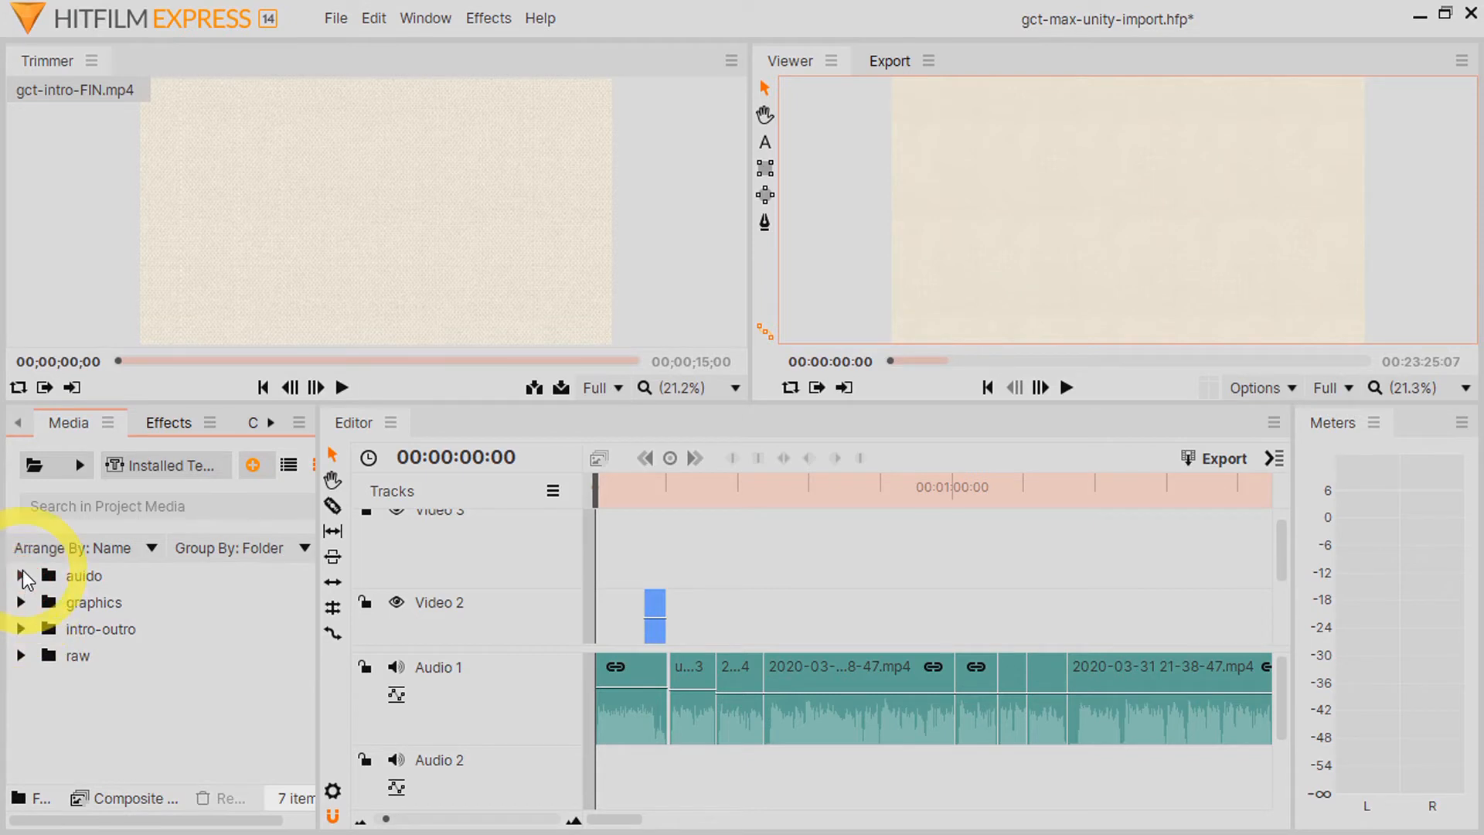
left_click(20, 575)
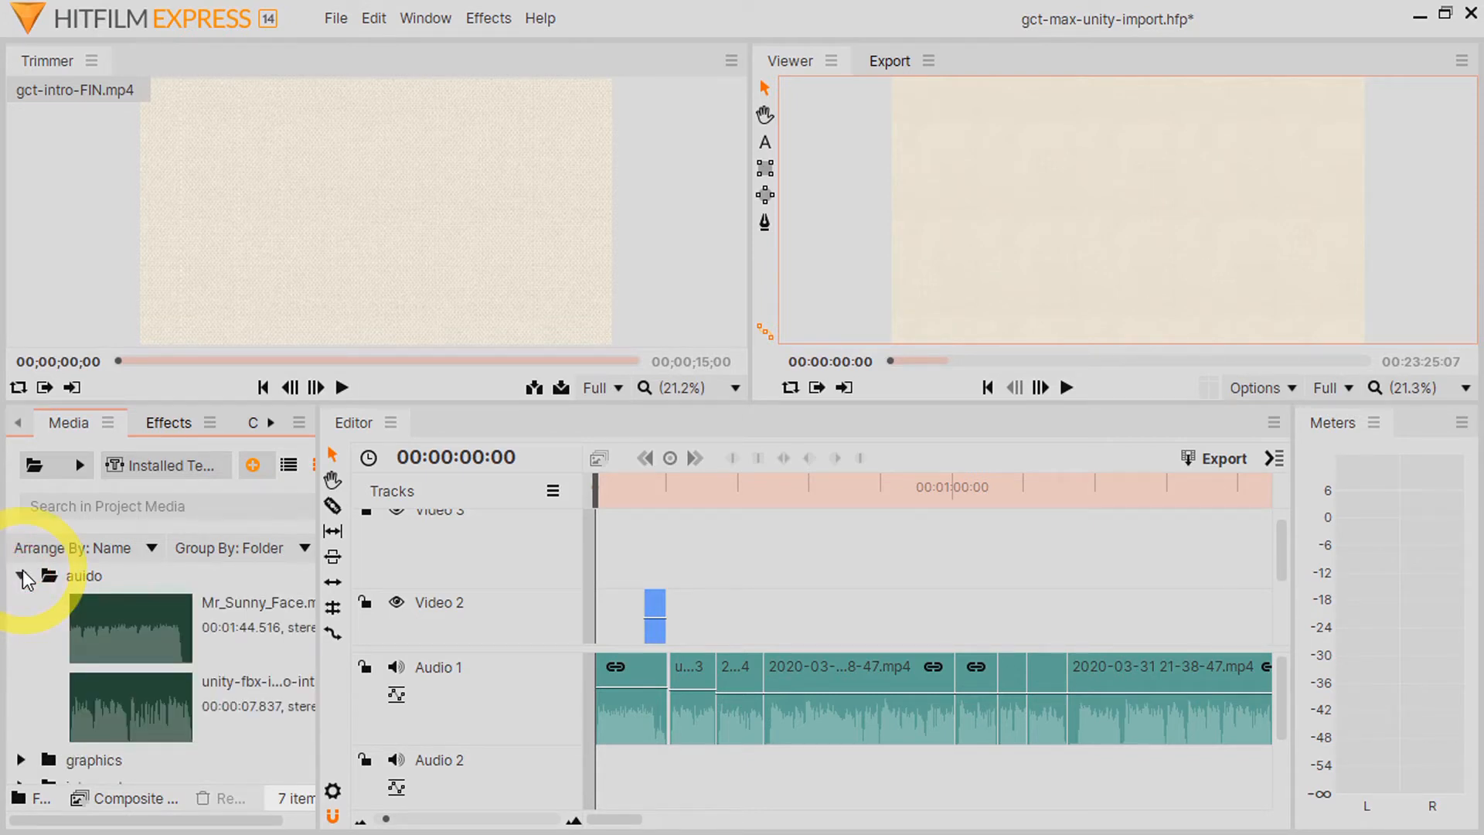
left_click(22, 576)
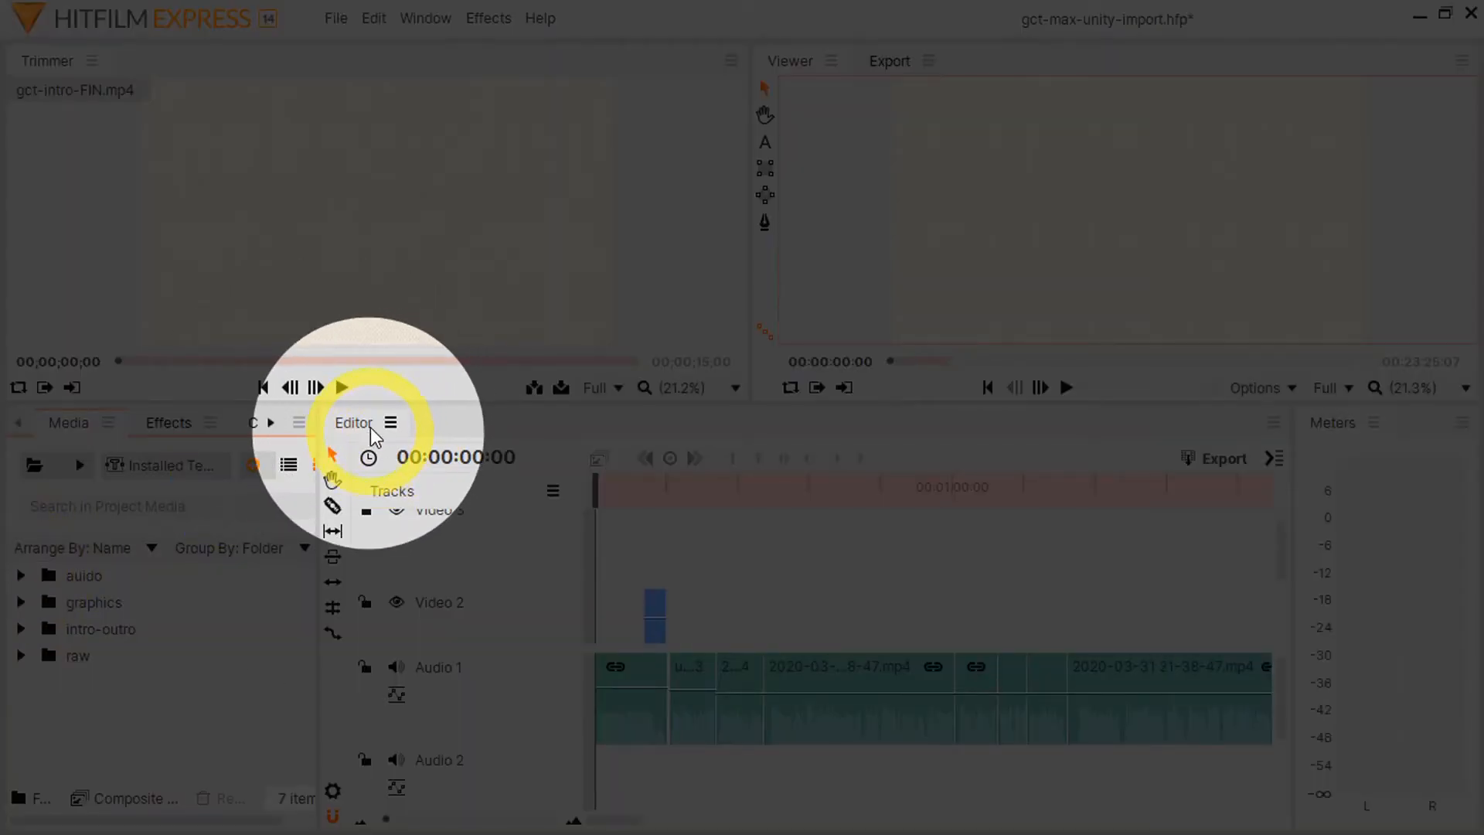
Step: View the options for the track above Video 1, and inspect the timeline both close up and as a whole edit
left_click(372, 431)
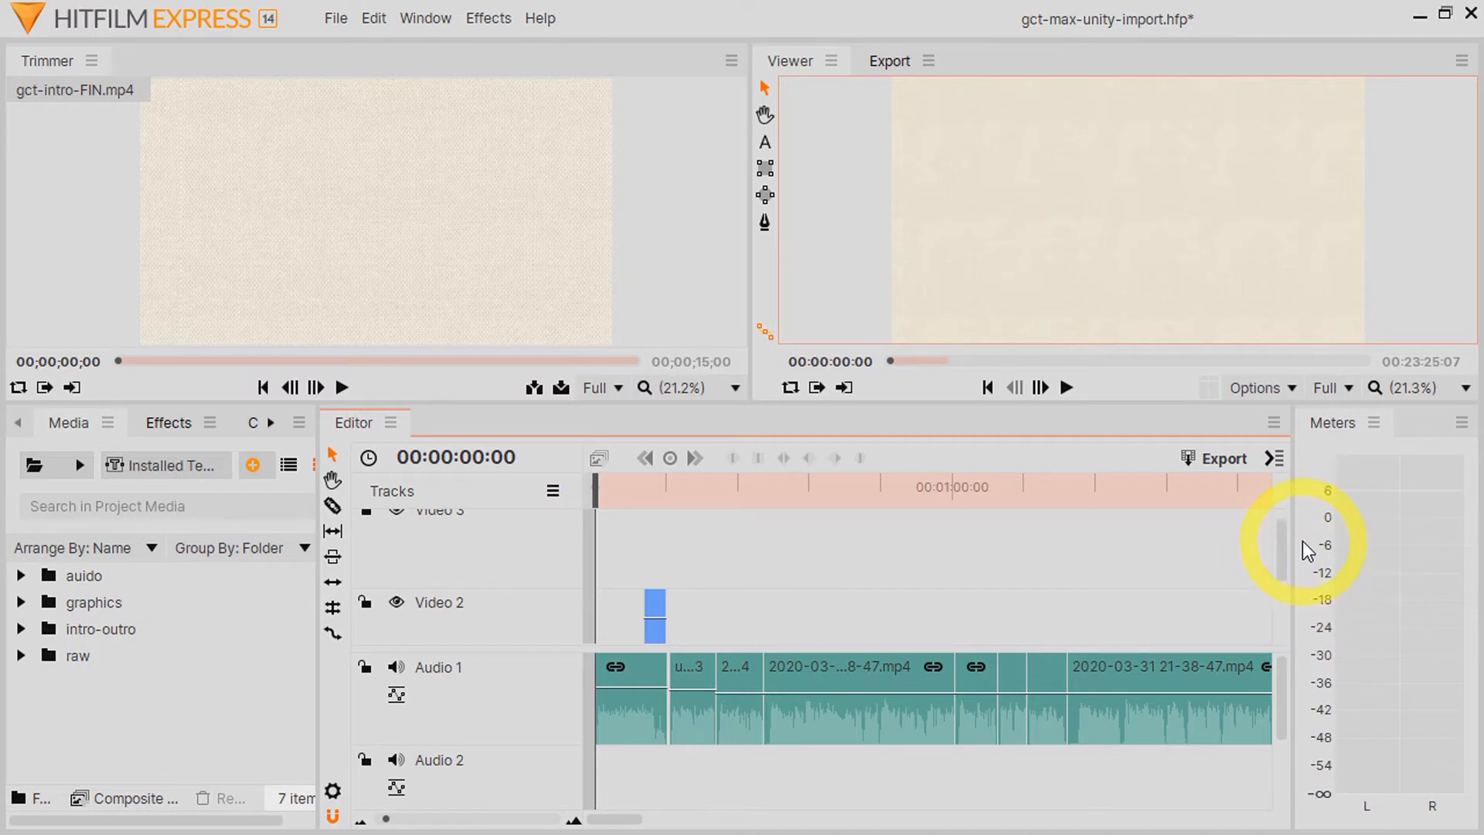
left_click_drag(1283, 550, 1277, 655)
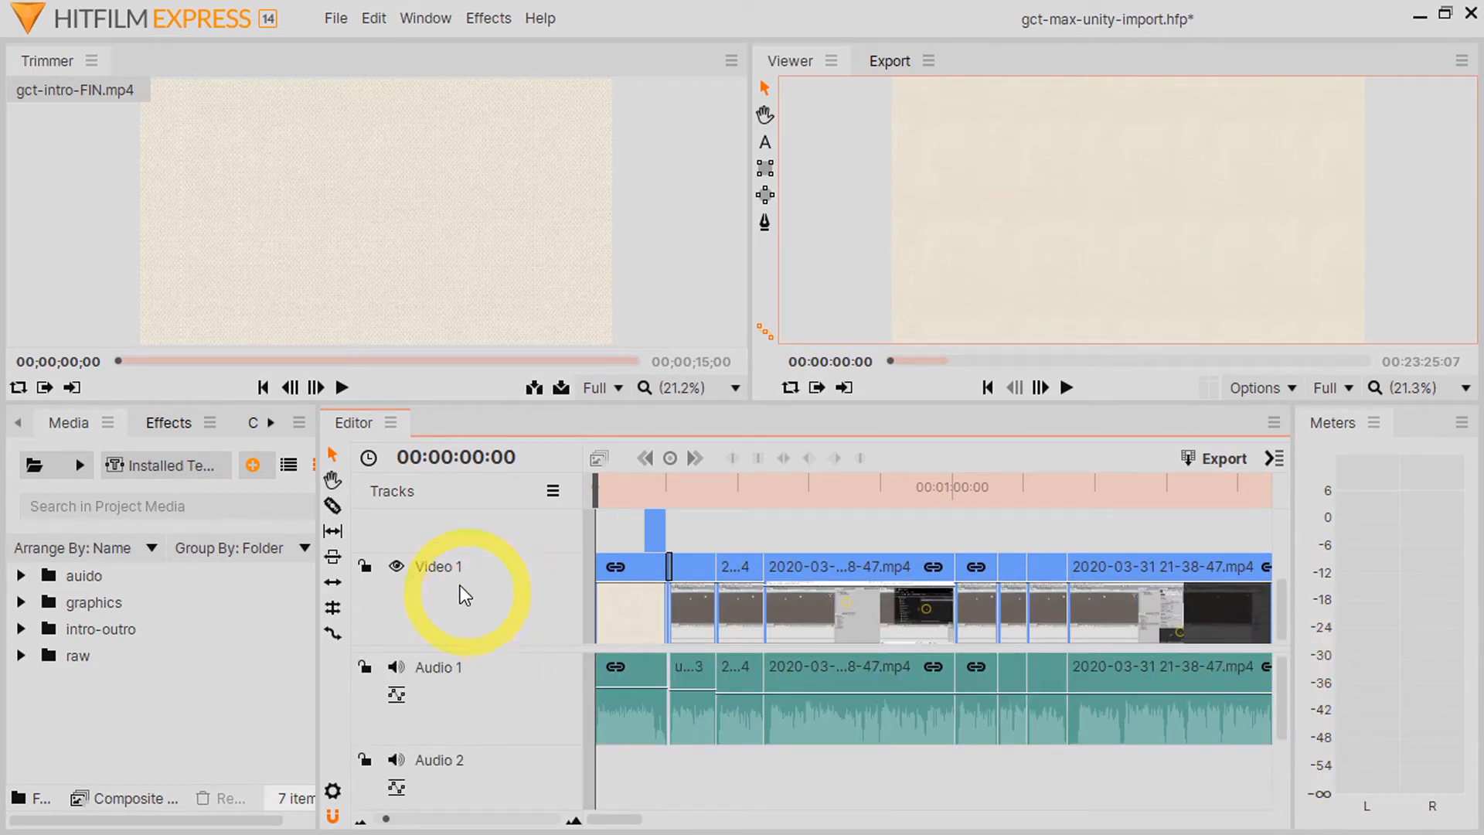
right_click(490, 519)
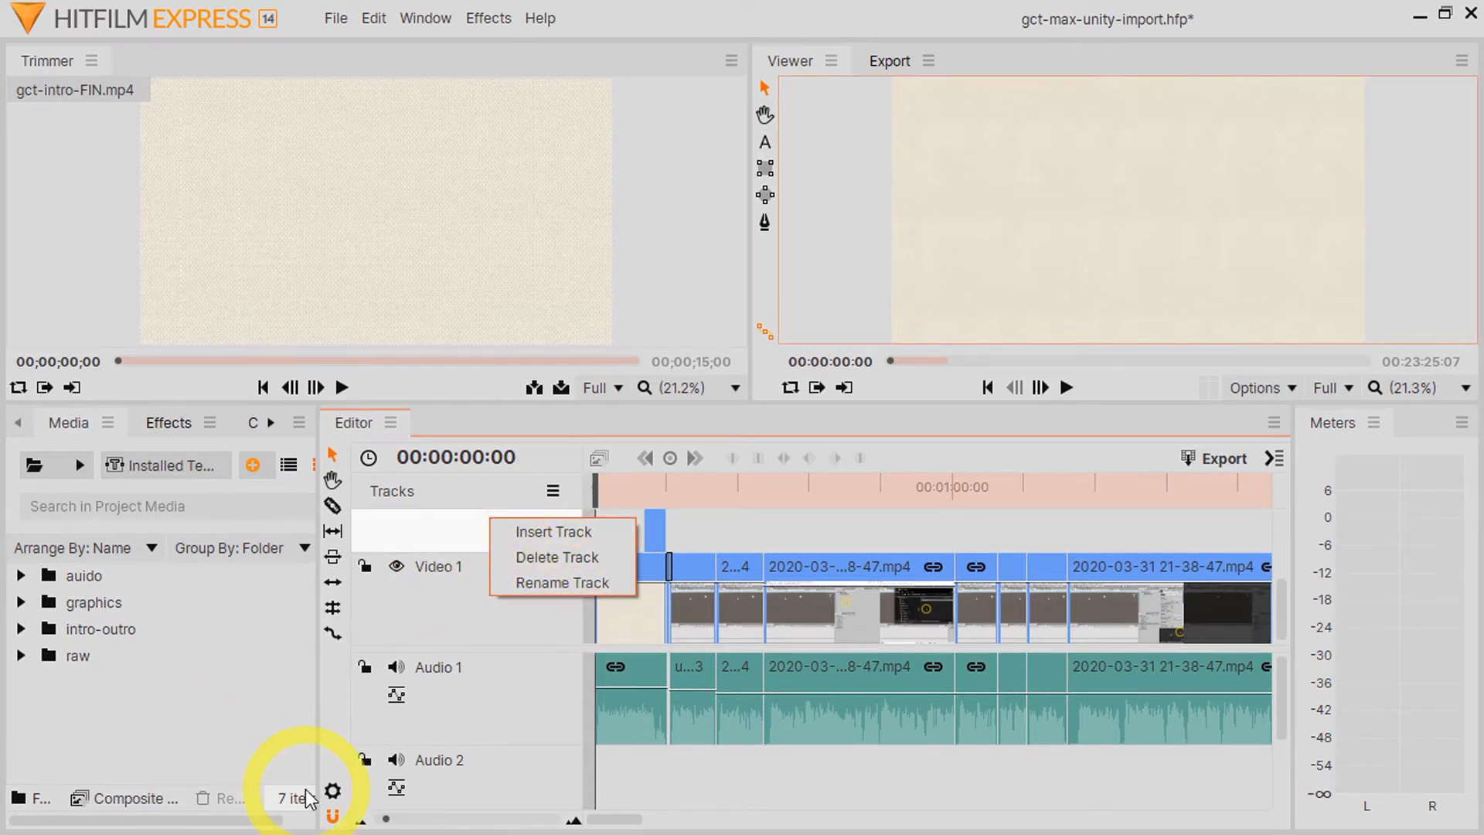
left_click(476, 428)
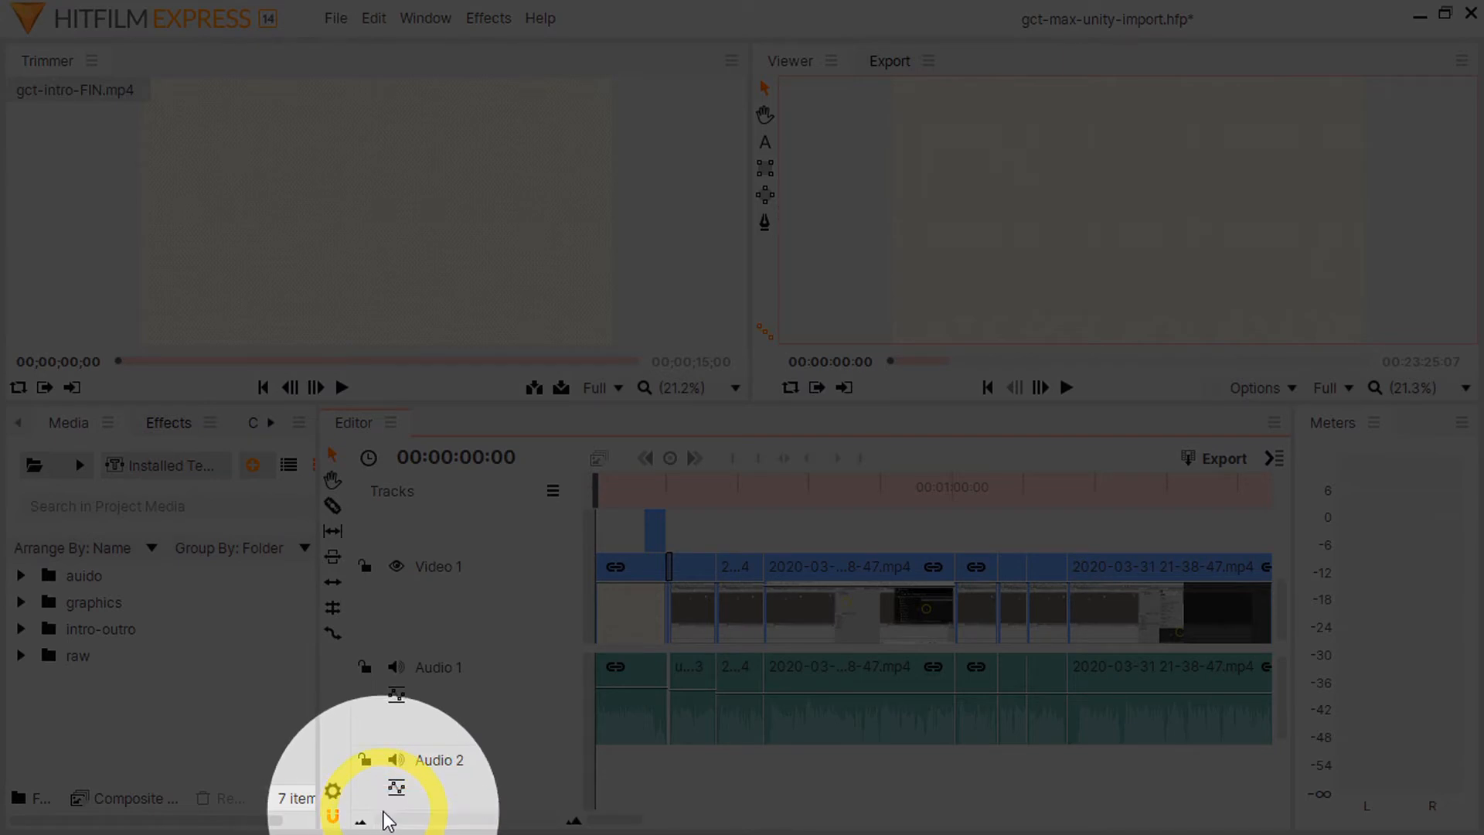
left_click_drag(389, 819, 581, 823)
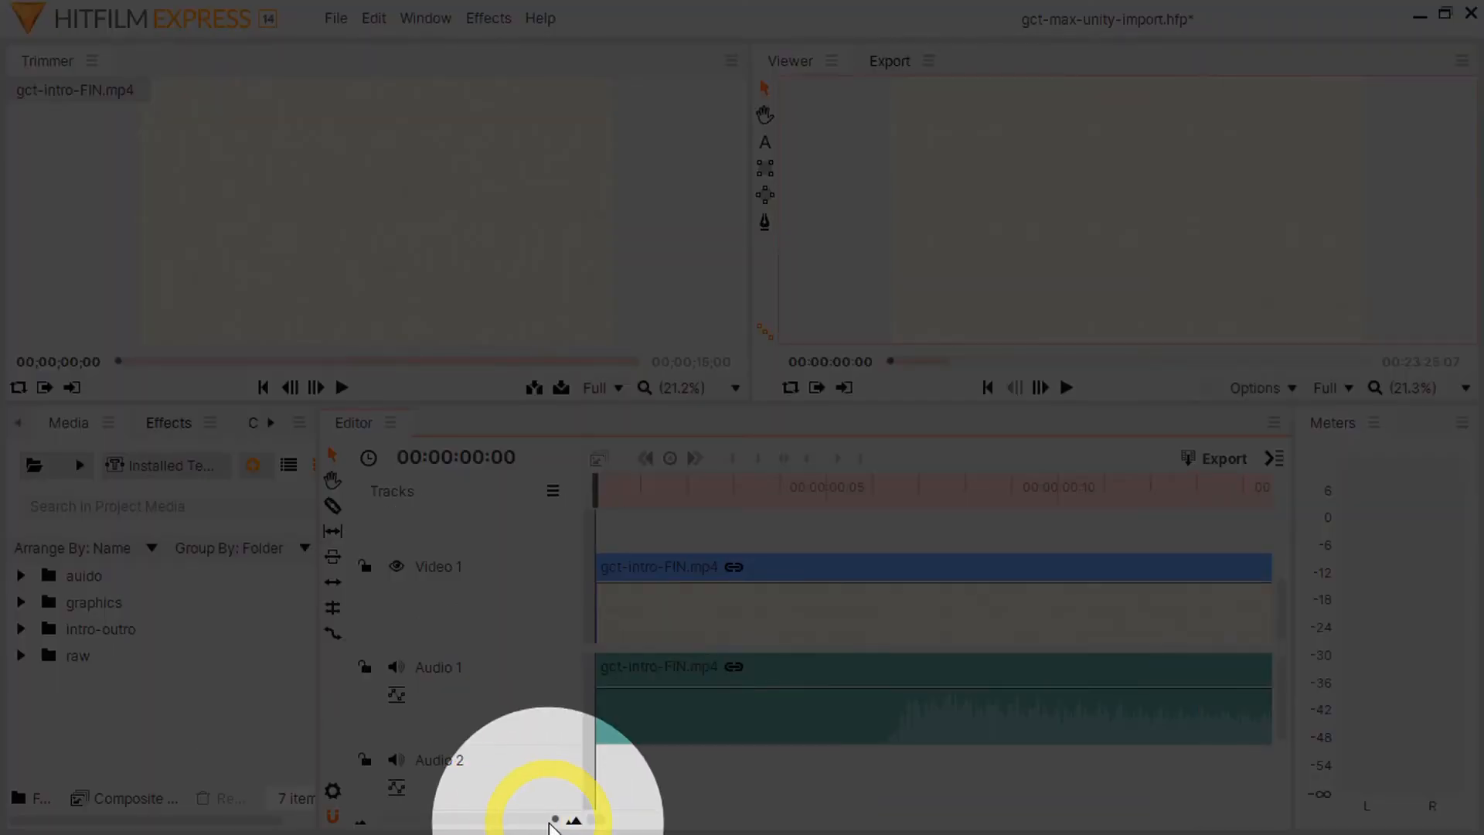
left_click_drag(551, 826, 383, 819)
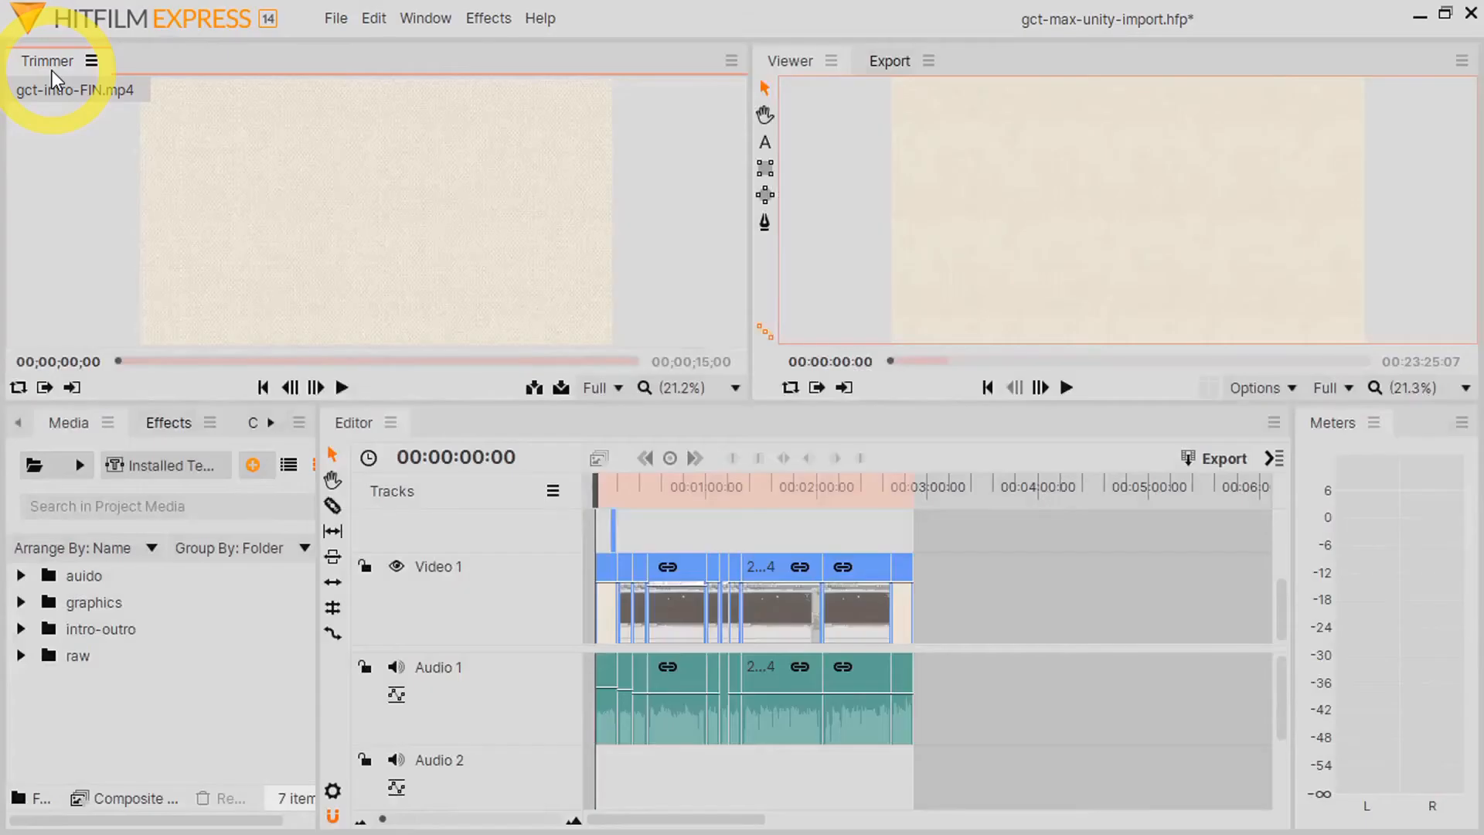
mouse_move(248, 145)
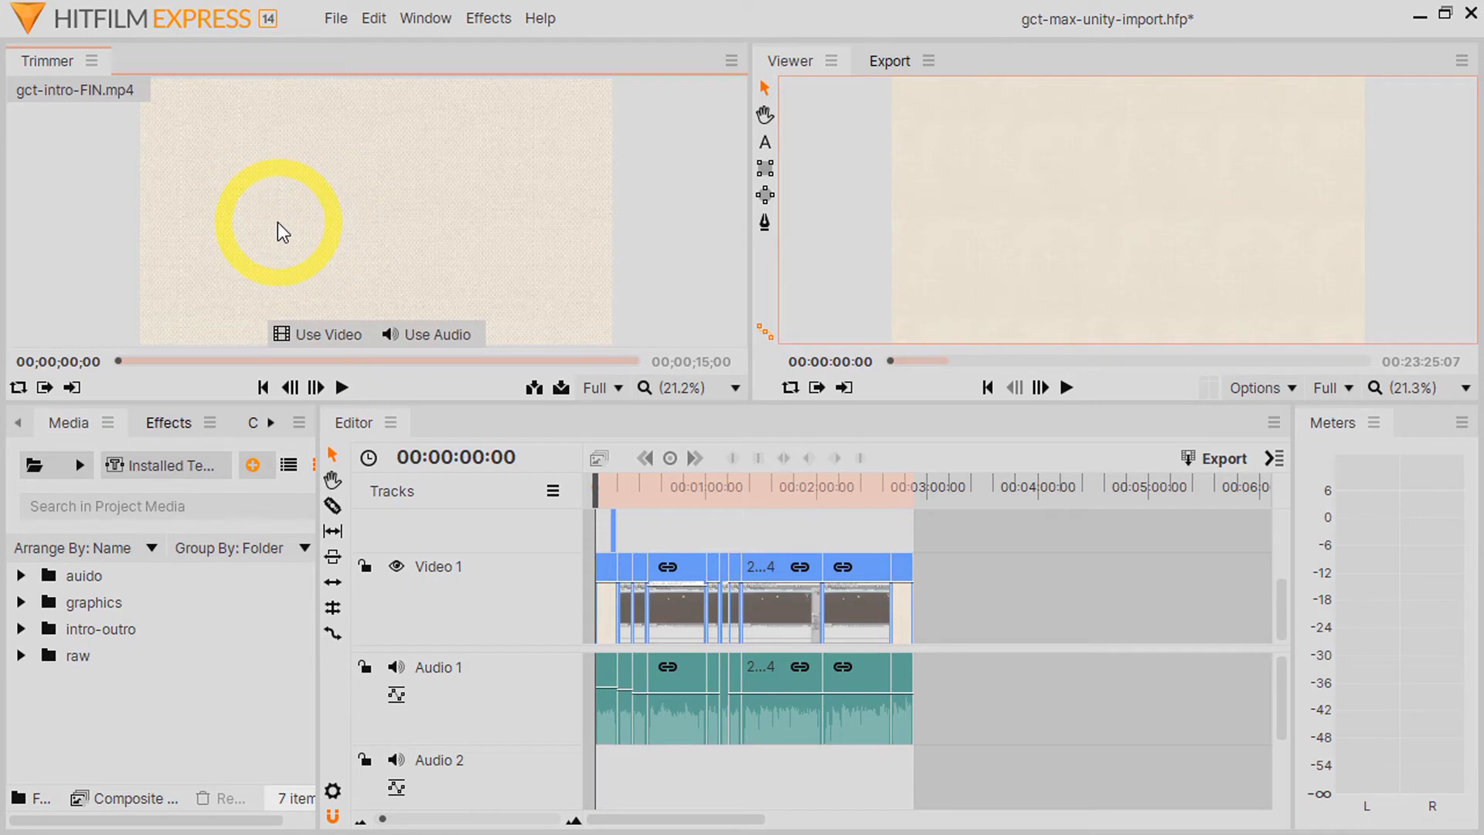
left_click(23, 656)
left_click(163, 713)
left_click_drag(161, 707, 198, 285)
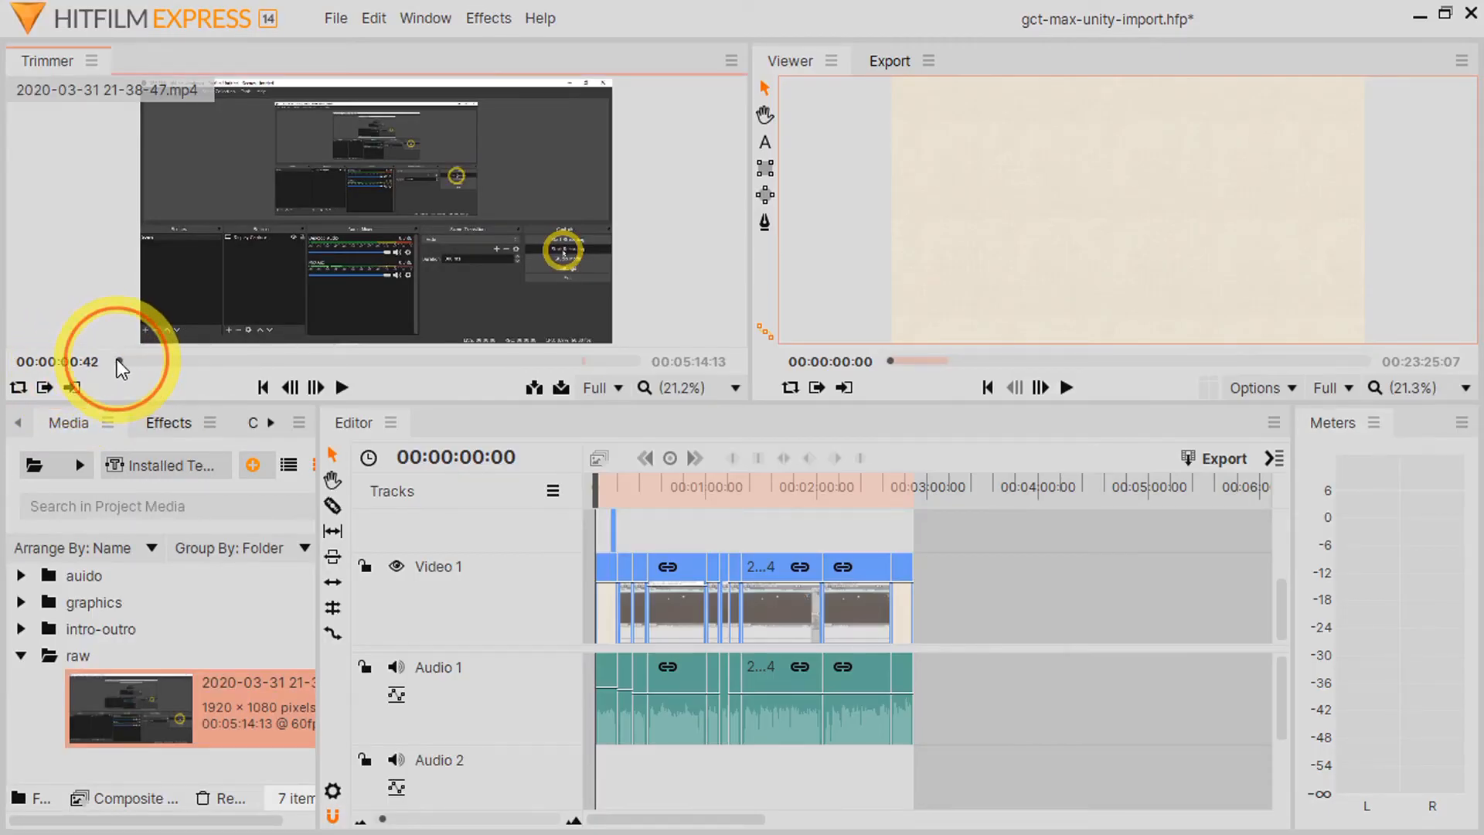
Step: Trim the clip in the Trimmer with the in point at 00:00:35:37 and the out point at 00:01:23:05
left_click_drag(118, 359, 173, 359)
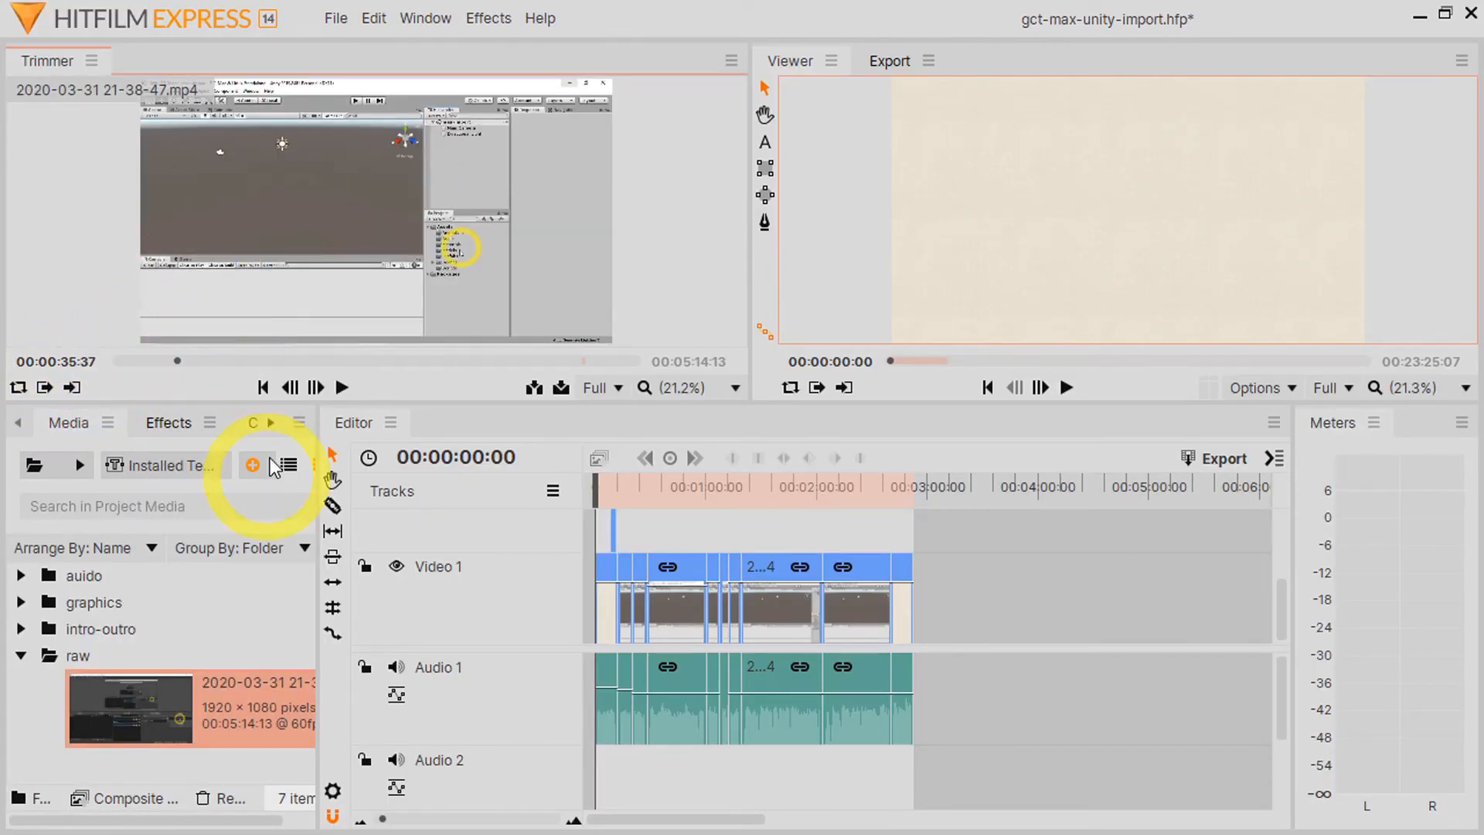
mouse_move(249, 315)
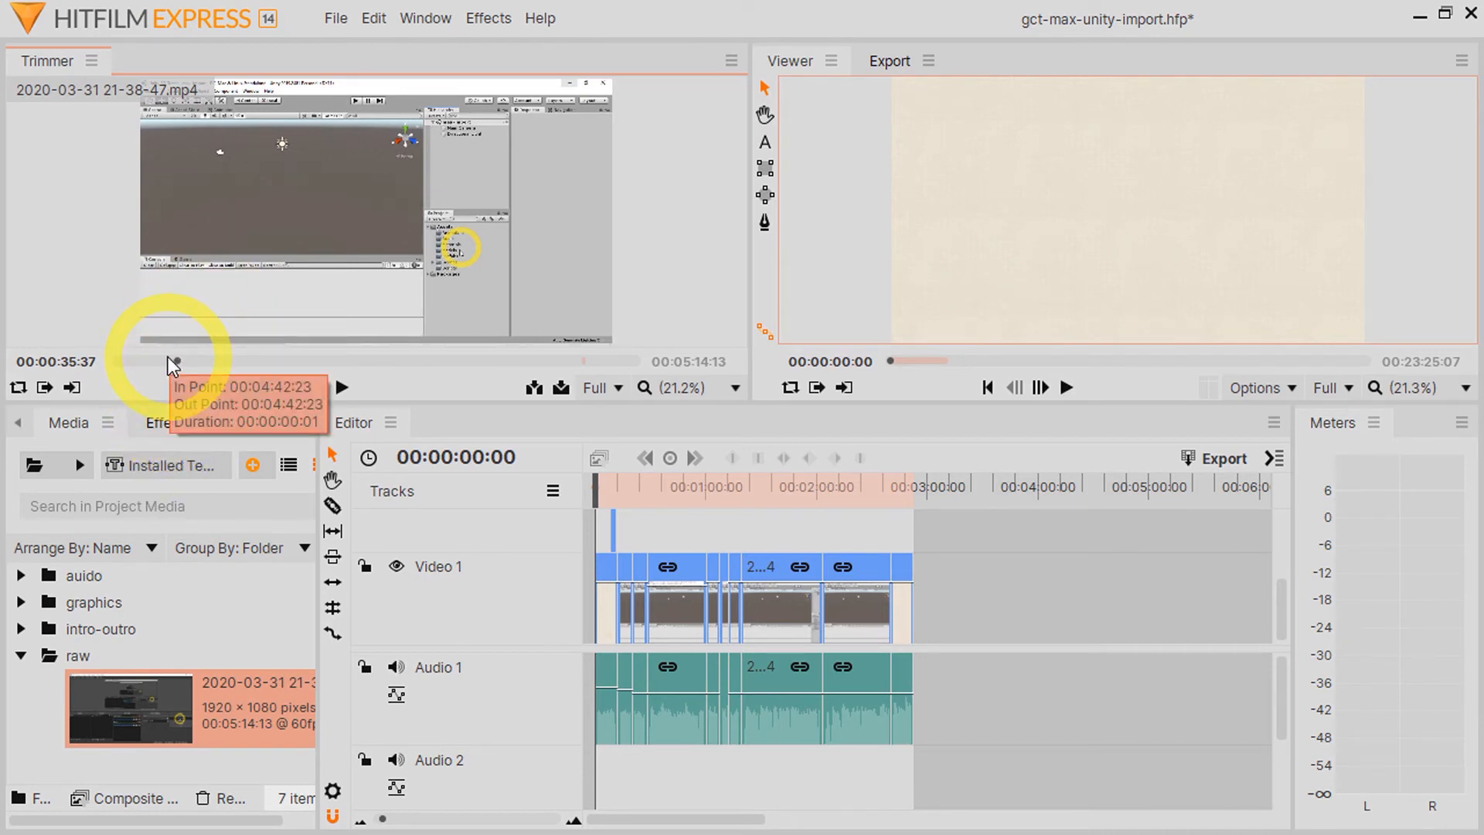
left_click(43, 387)
left_click_drag(179, 355, 252, 355)
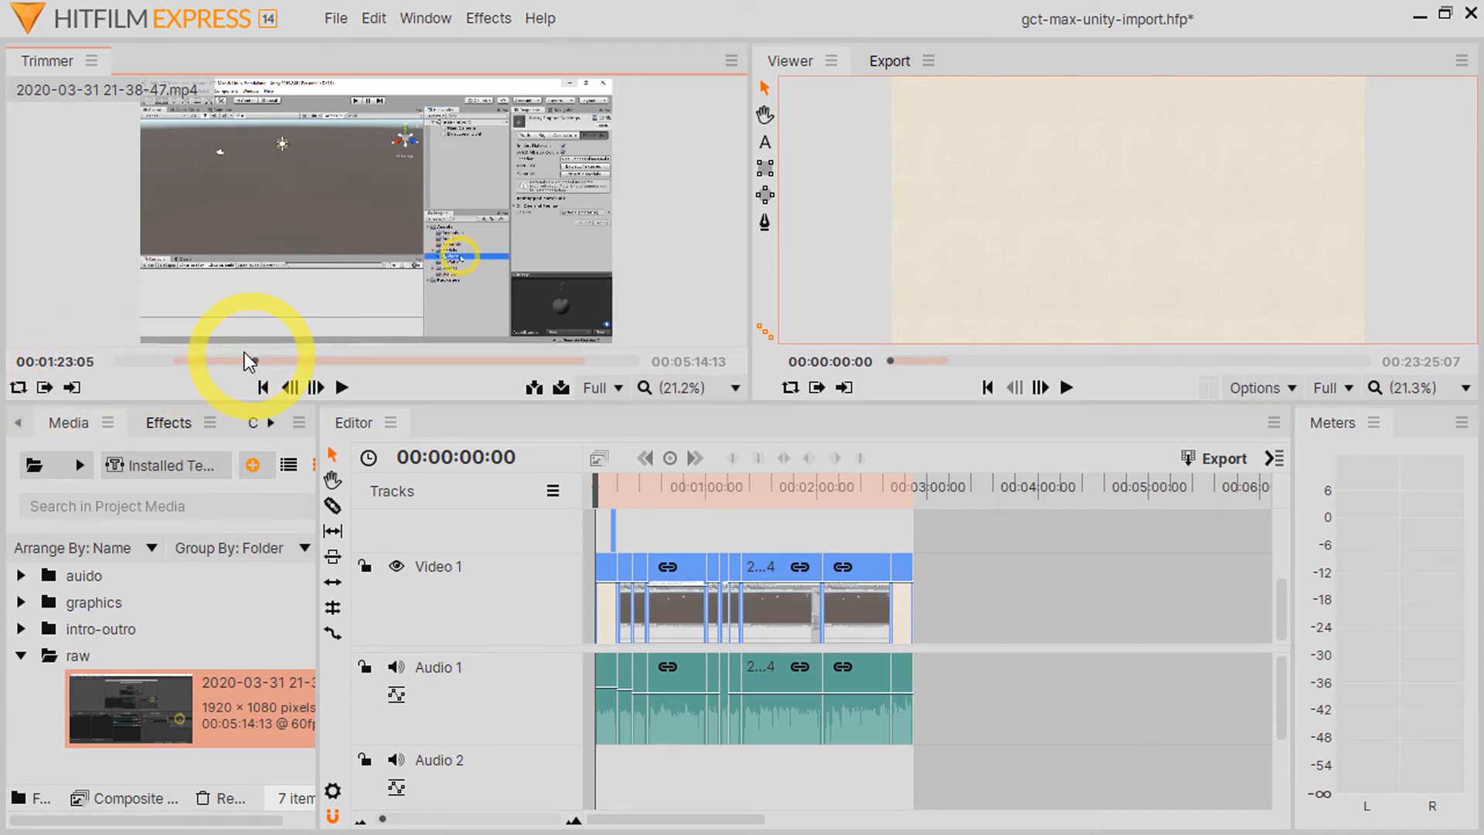
left_click(72, 388)
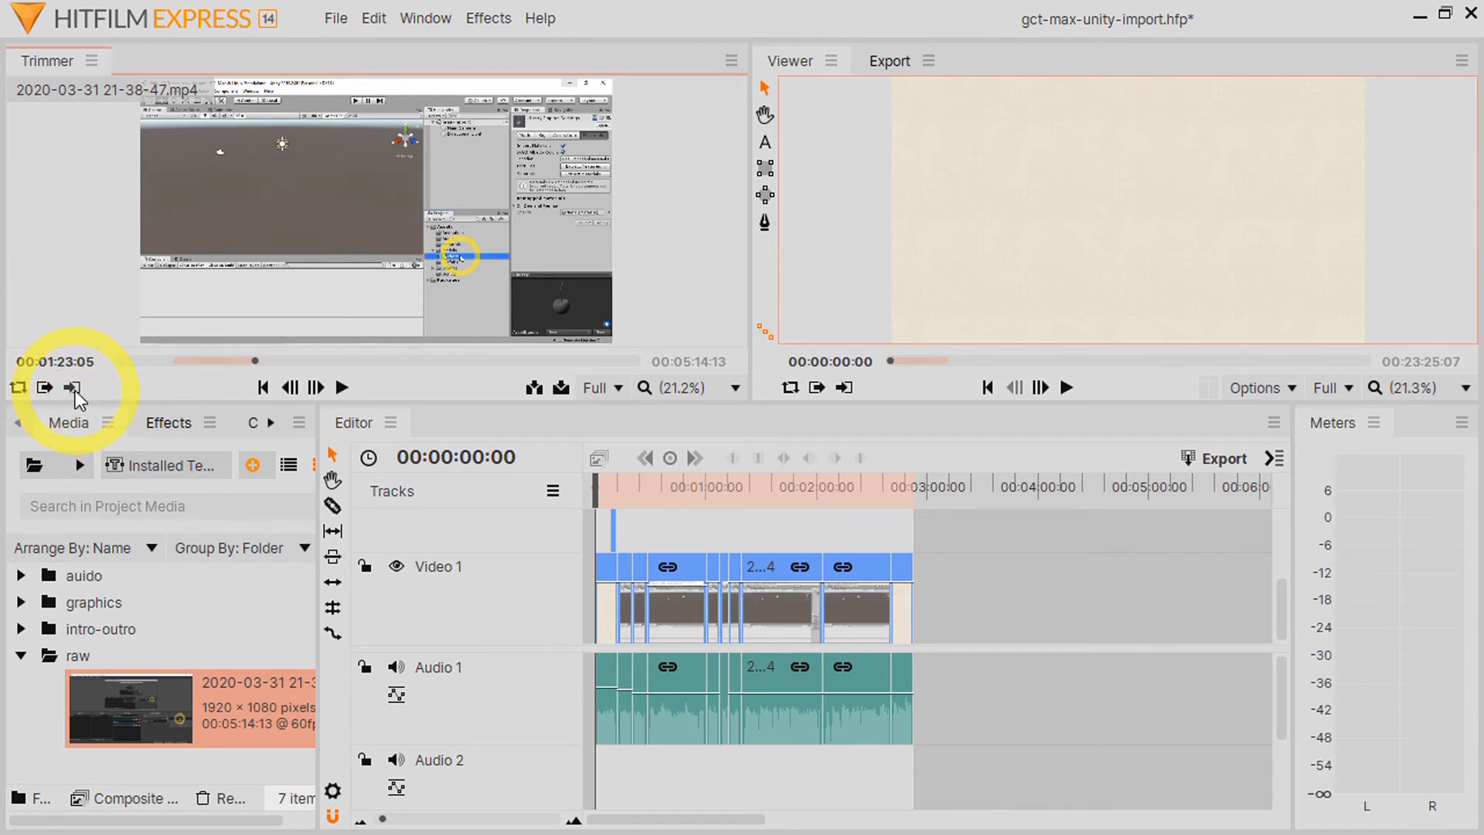
mouse_move(312, 271)
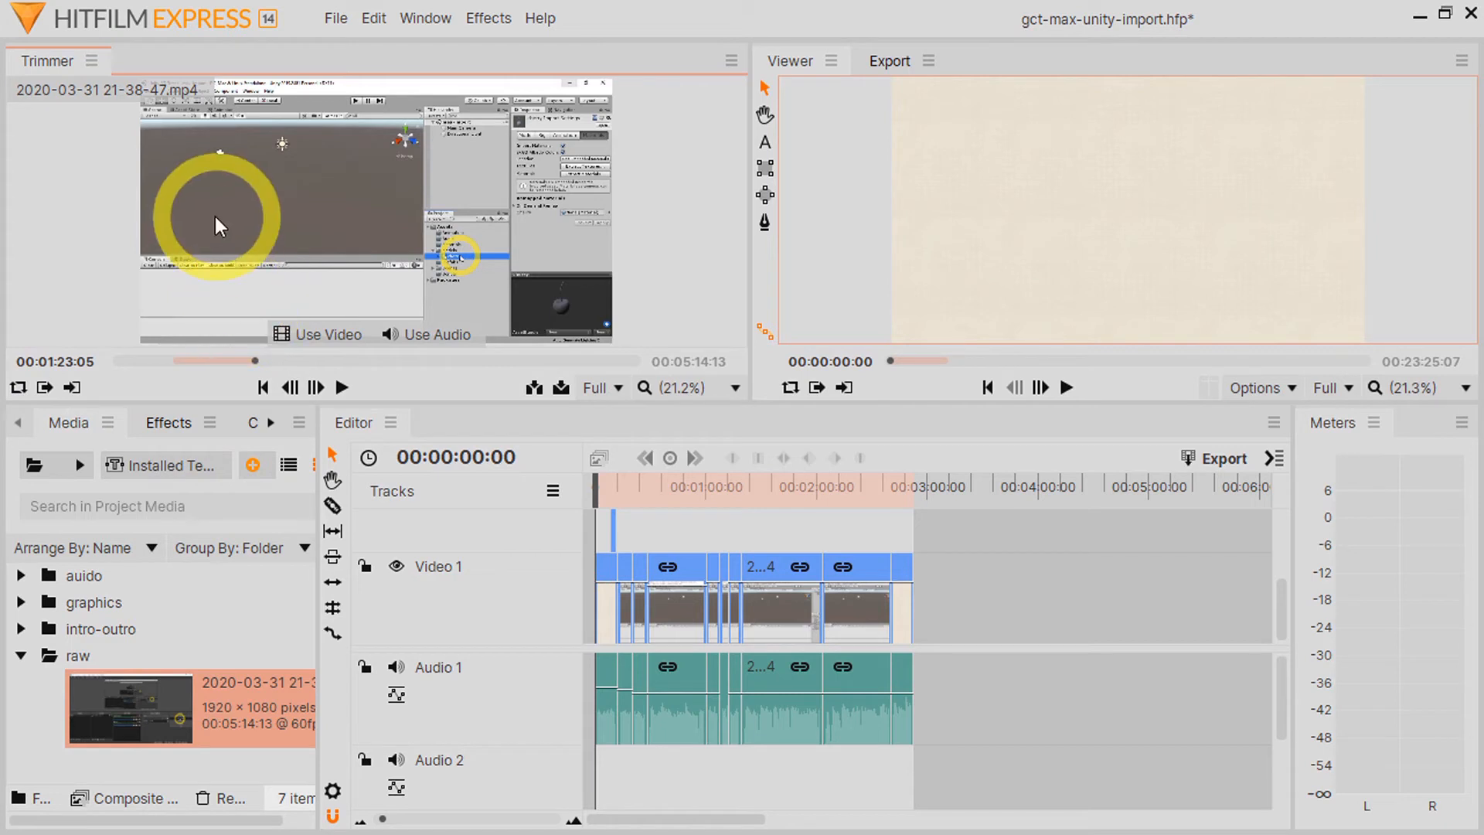
left_click_drag(215, 216, 348, 100)
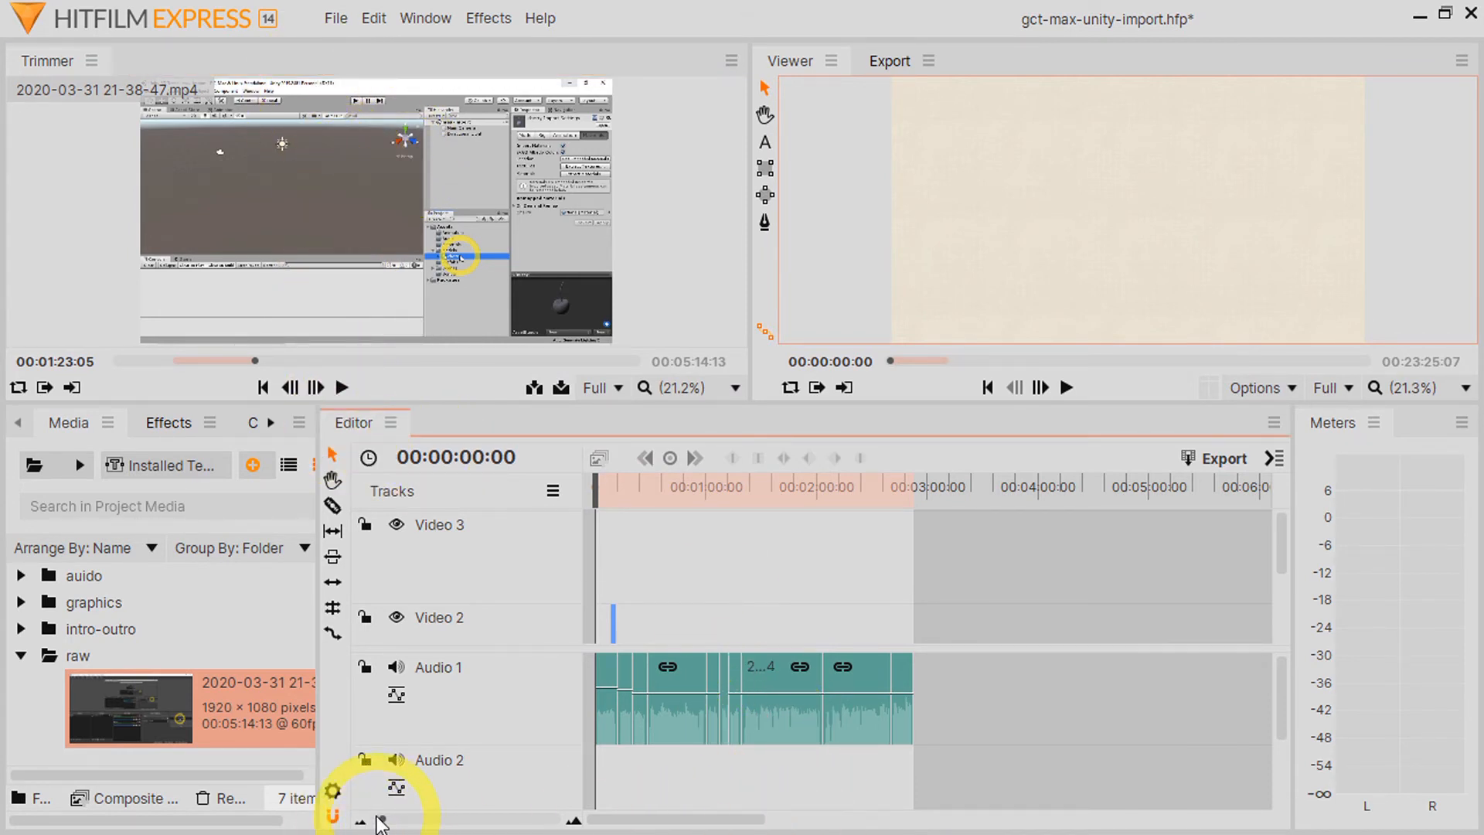
Step: Inspect the transitions on Video 1 between the intro clip and the screen recording clip
left_click_drag(382, 819, 399, 819)
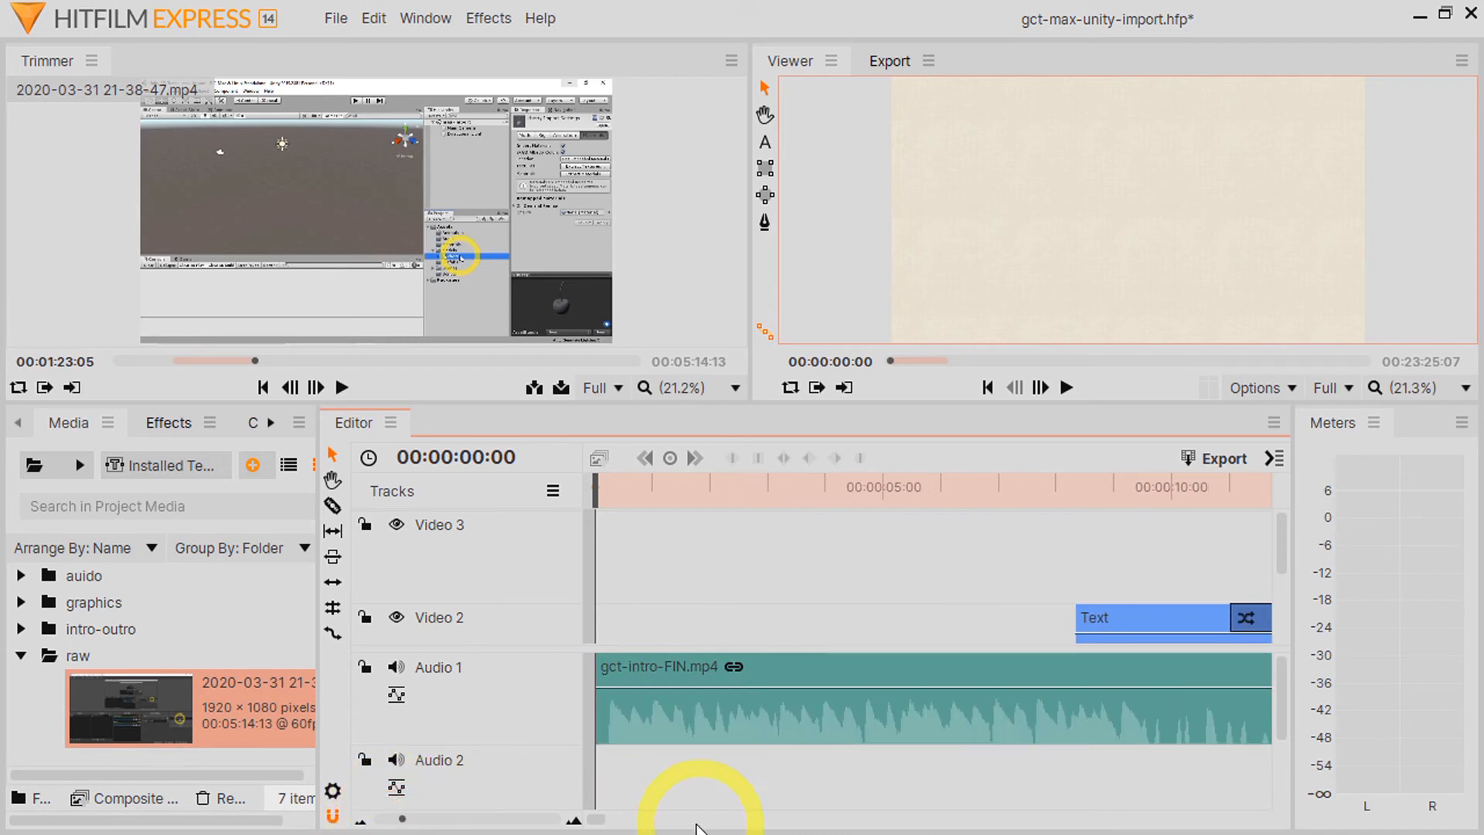
left_click_drag(602, 818, 596, 816)
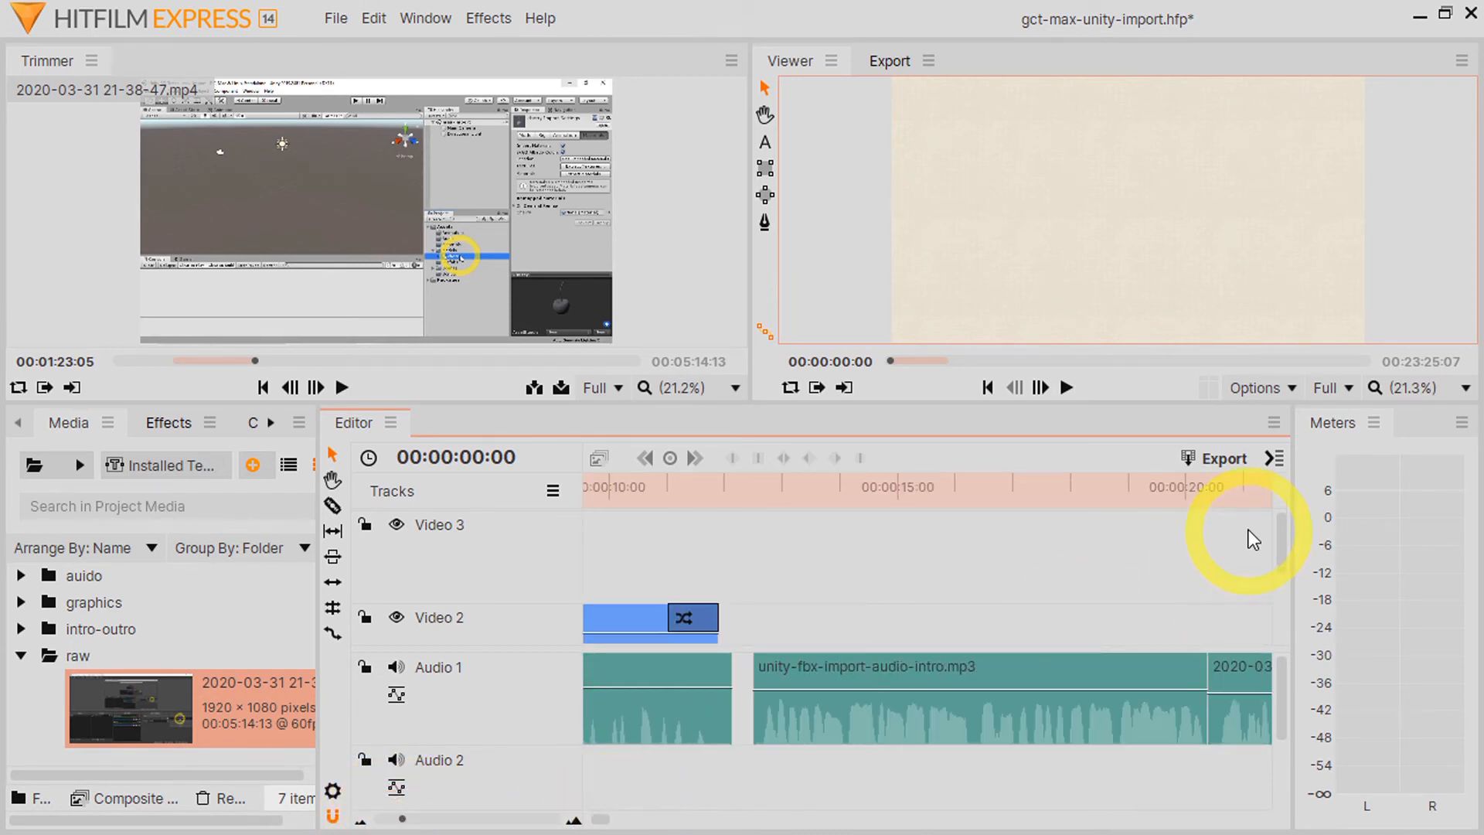
left_click_drag(1277, 541, 1277, 604)
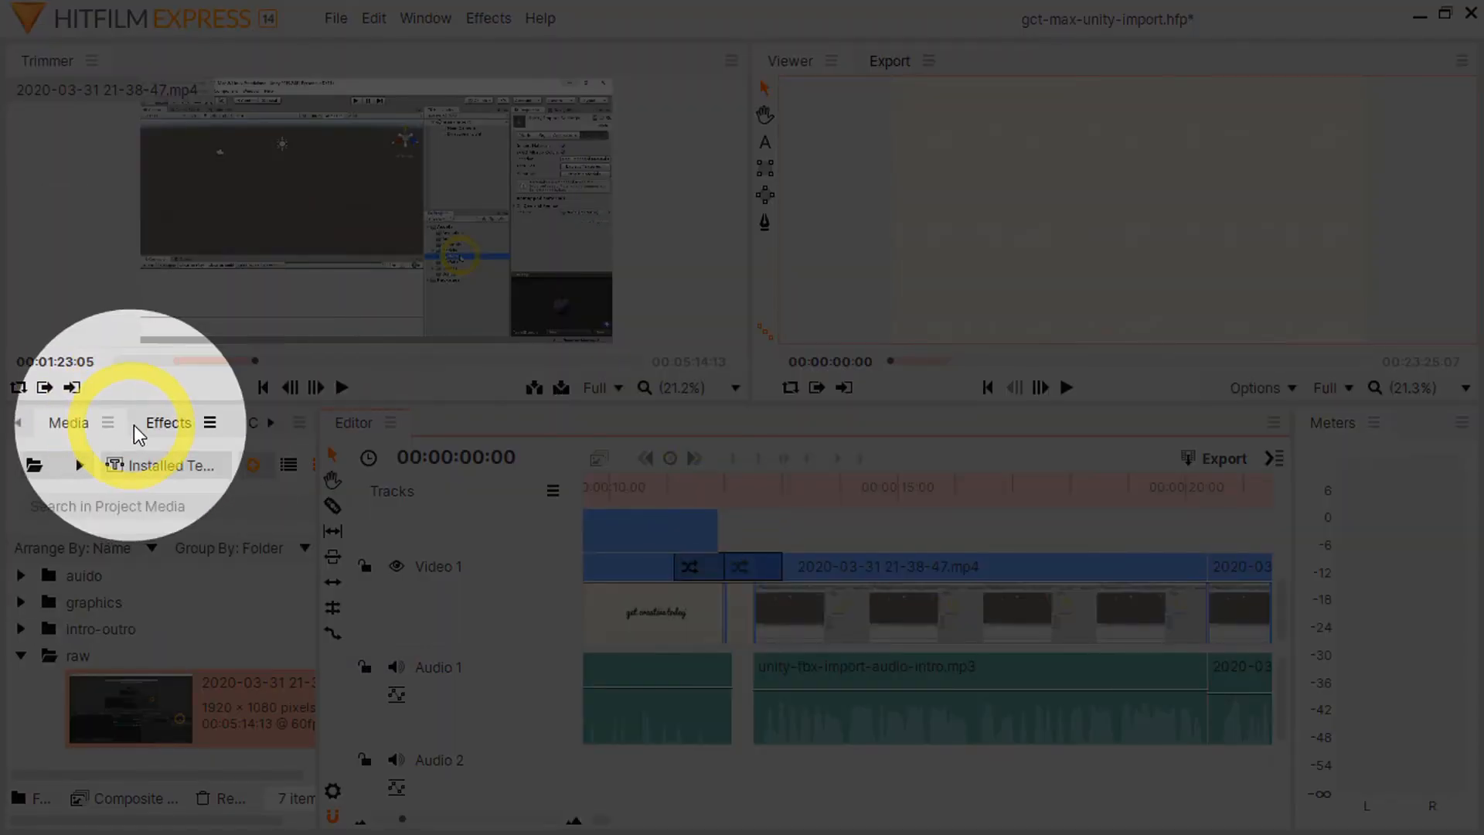
Step: Browse the effects library to the Dissolve group of the video transitions and select Cross Dissolve
left_click(145, 426)
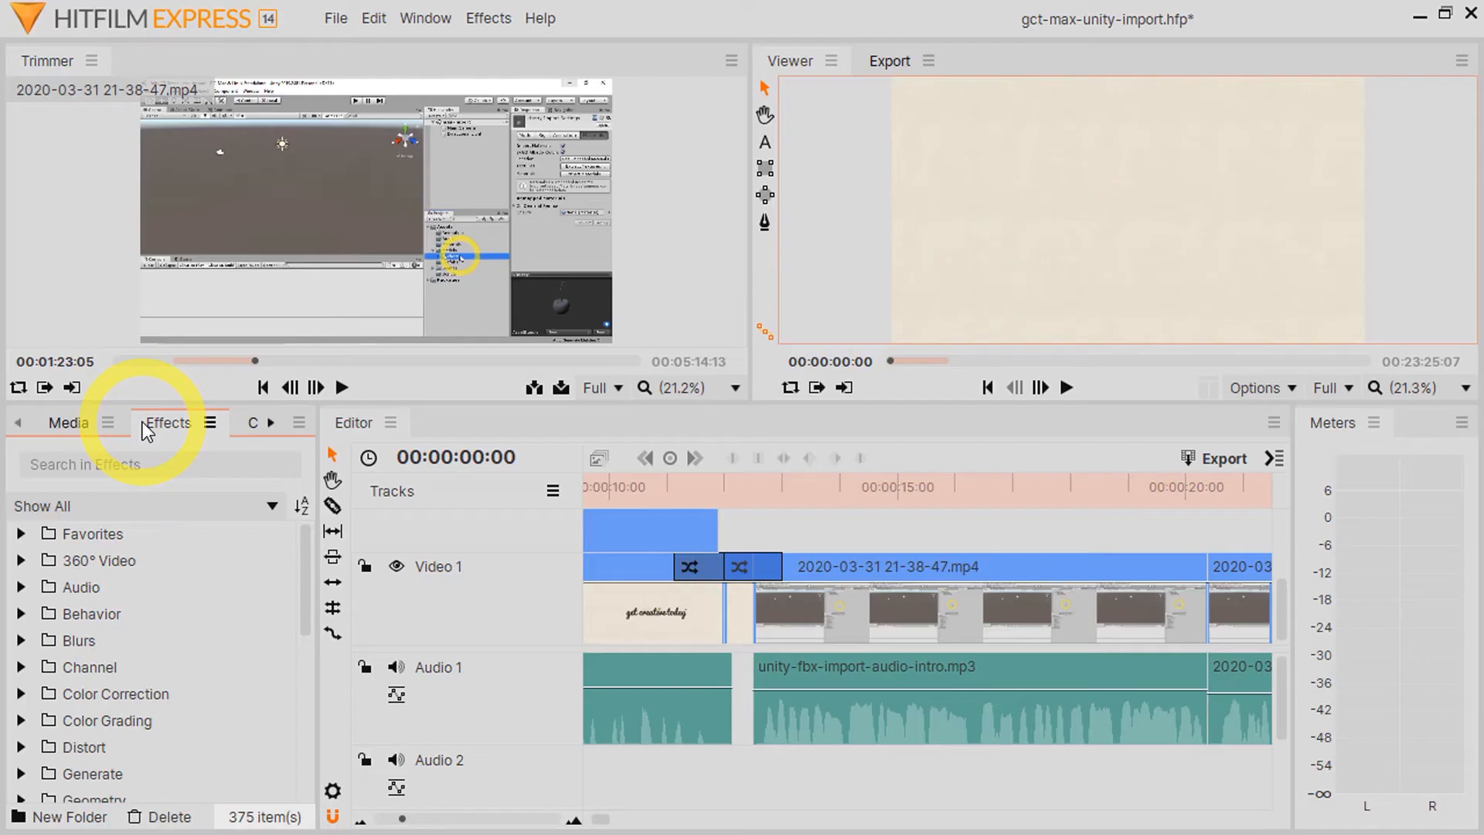
left_click_drag(308, 544, 296, 753)
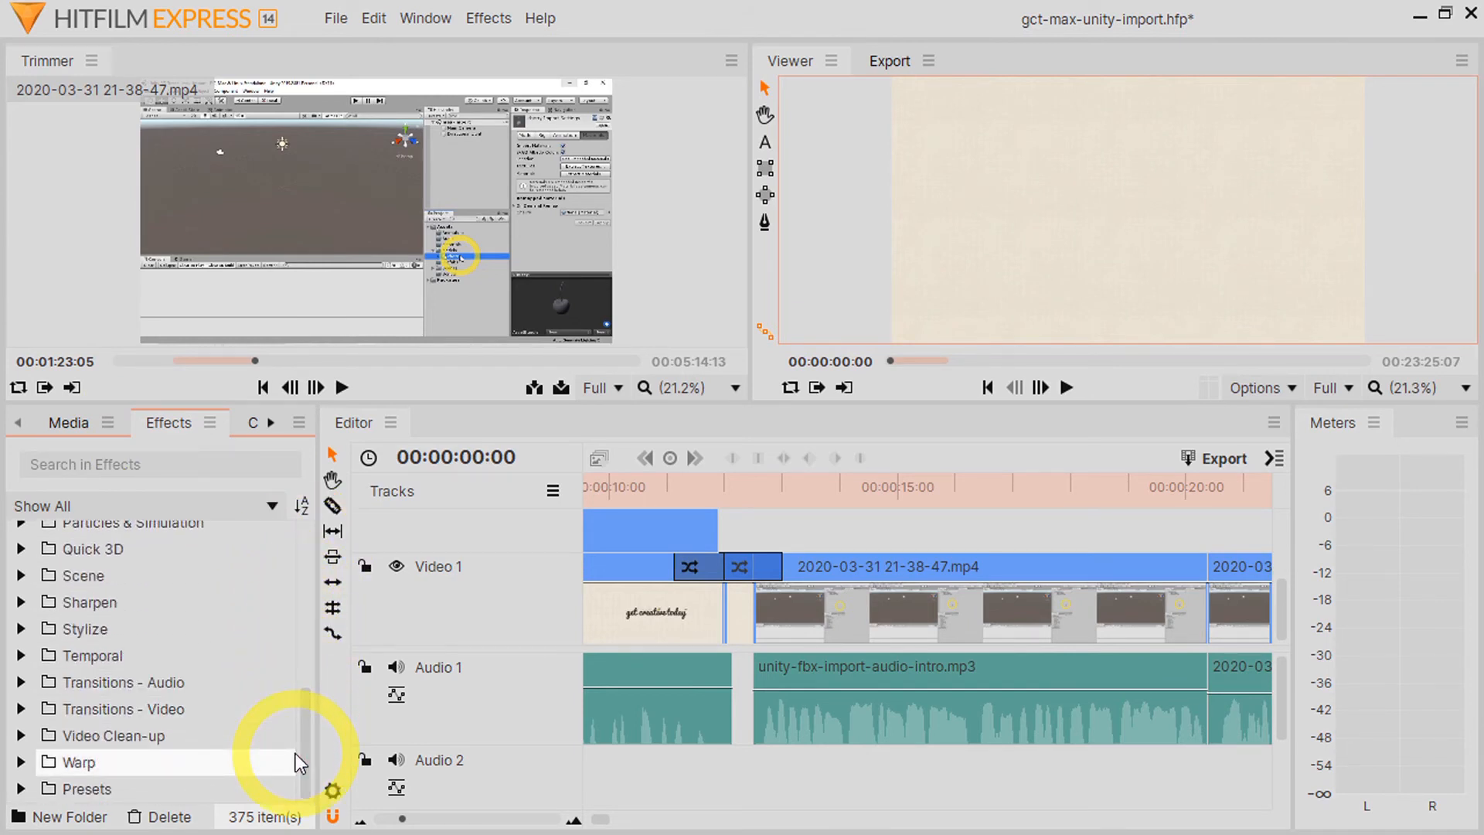
left_click(21, 709)
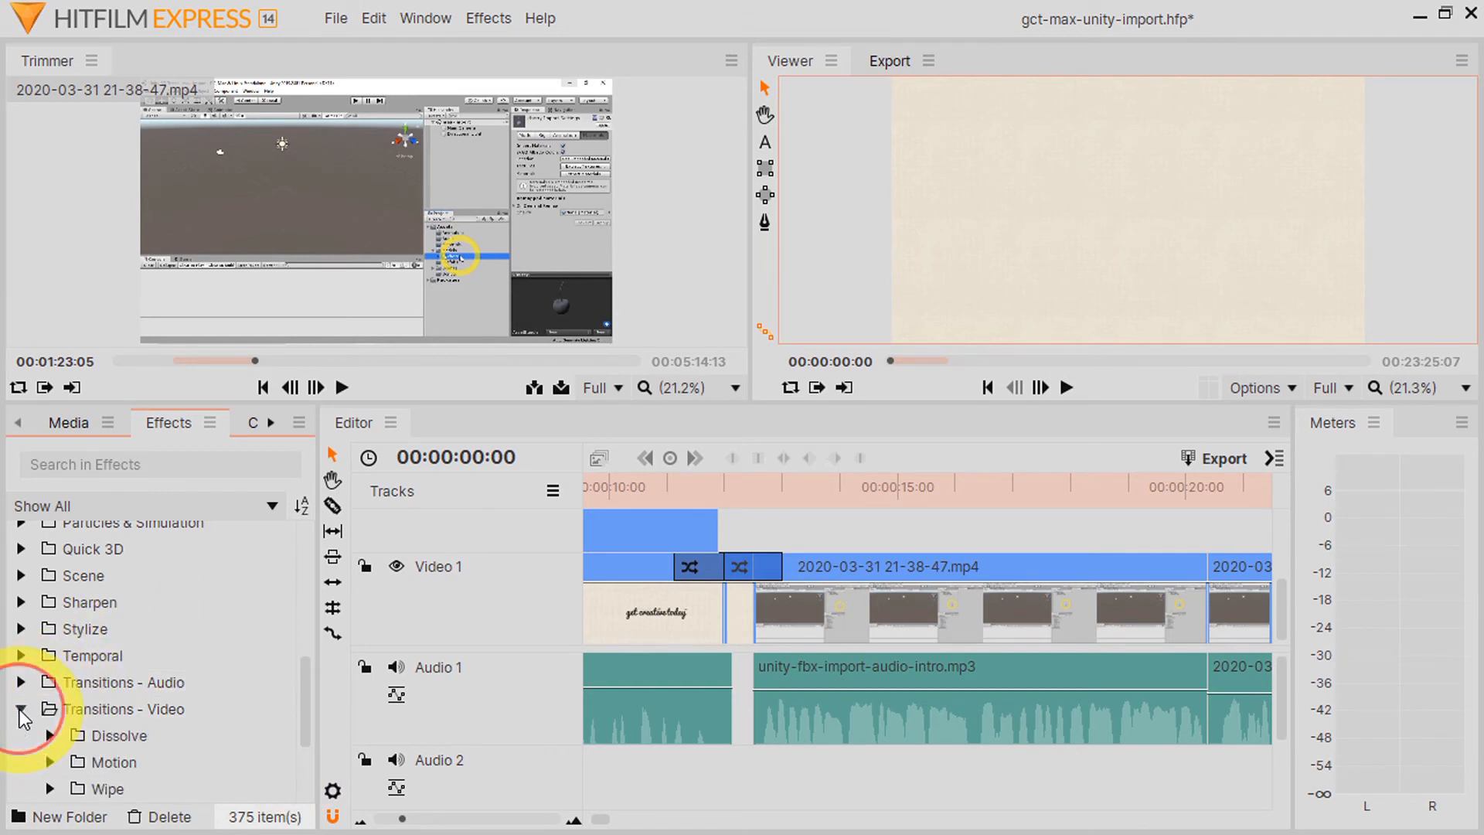
scroll(26, 695, "down", 3)
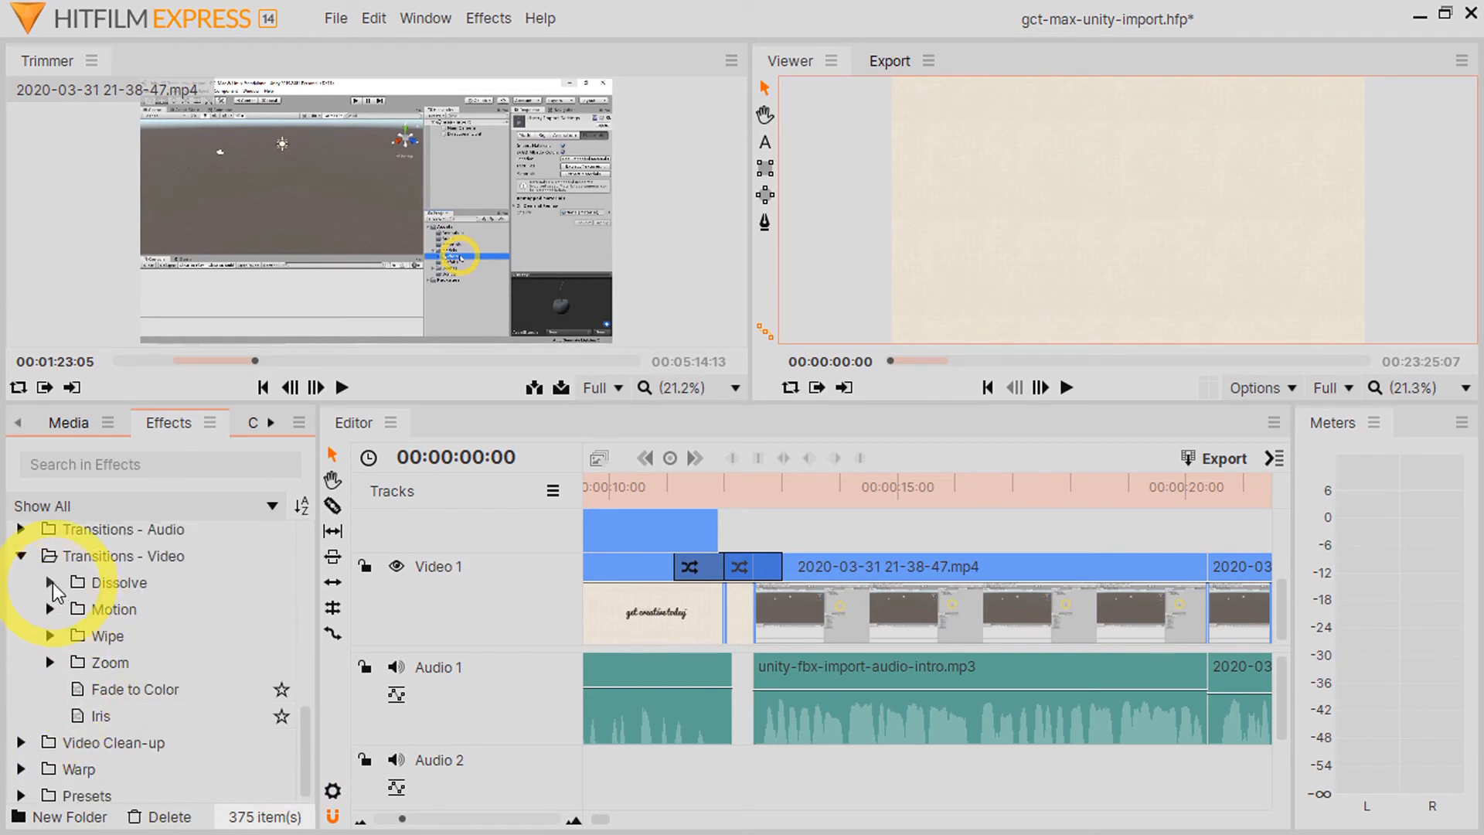
left_click(50, 583)
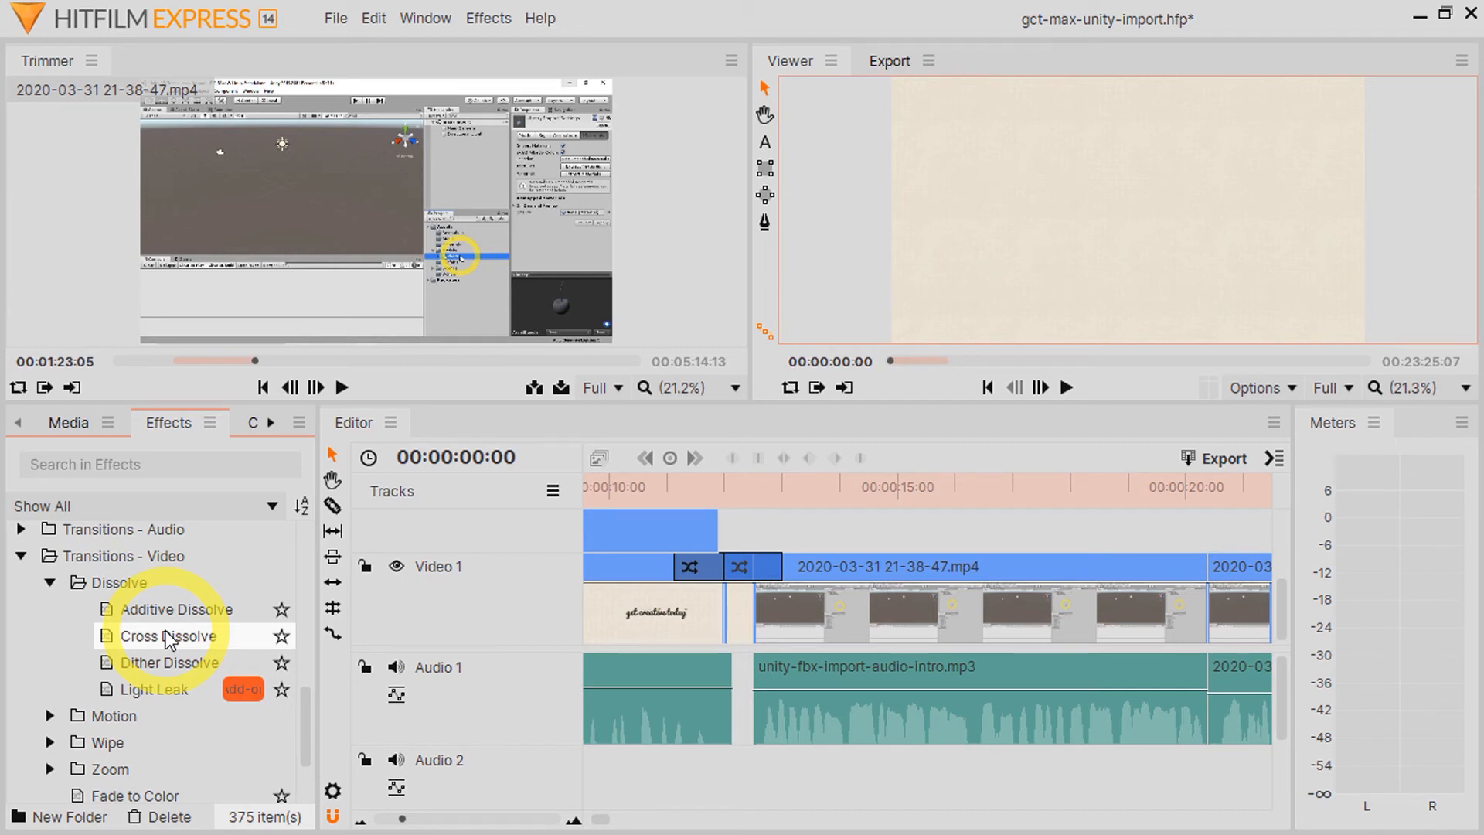
left_click_drag(169, 639, 213, 620)
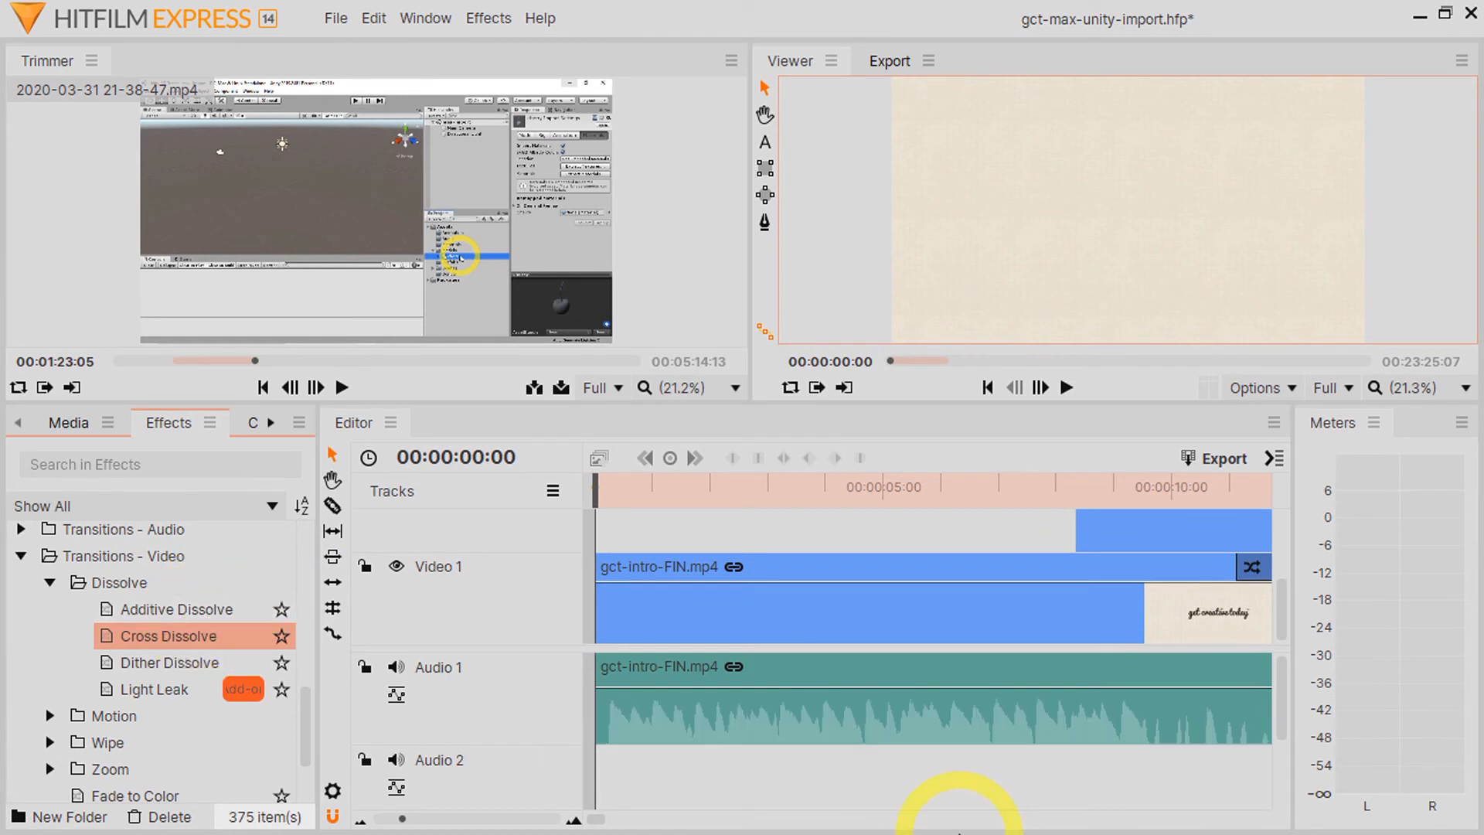
Step: Preview the transition into gct-outro-FIN.mp4 on Video 1 by scrubbing the playhead across it to 00:02:40:26
left_click(594, 819)
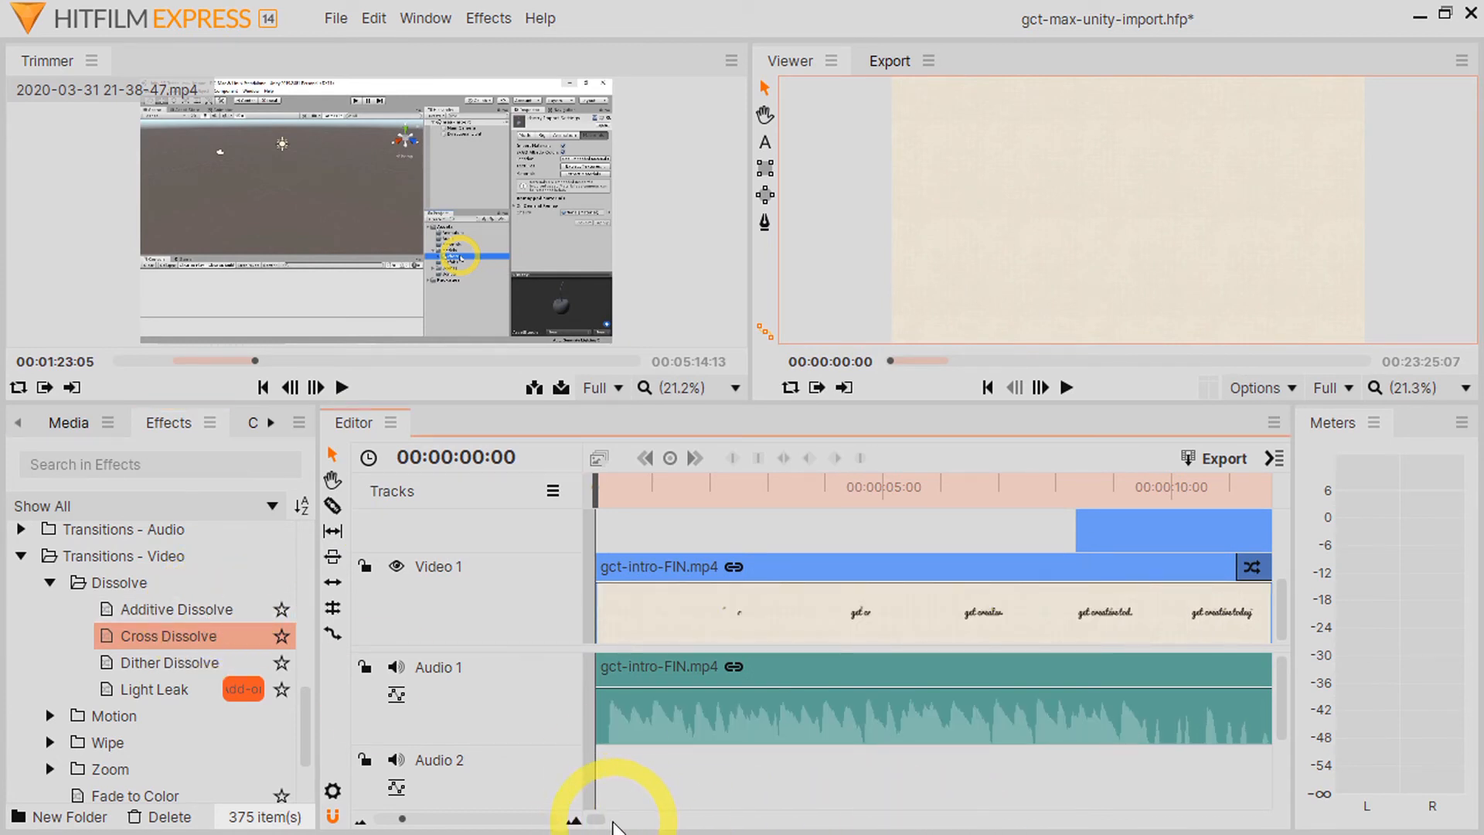
left_click_drag(595, 820, 596, 820)
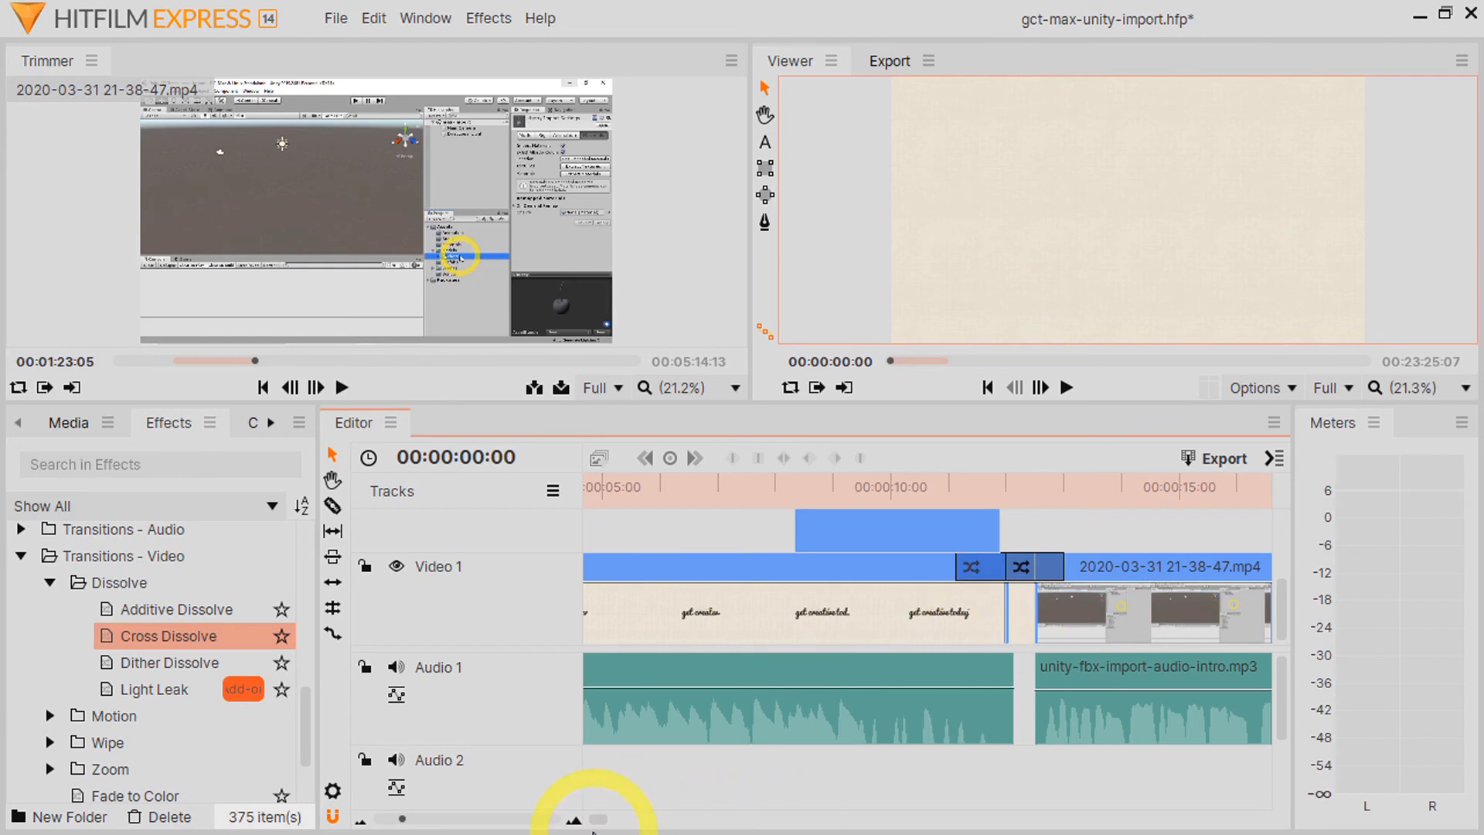
left_click_drag(594, 827, 670, 827)
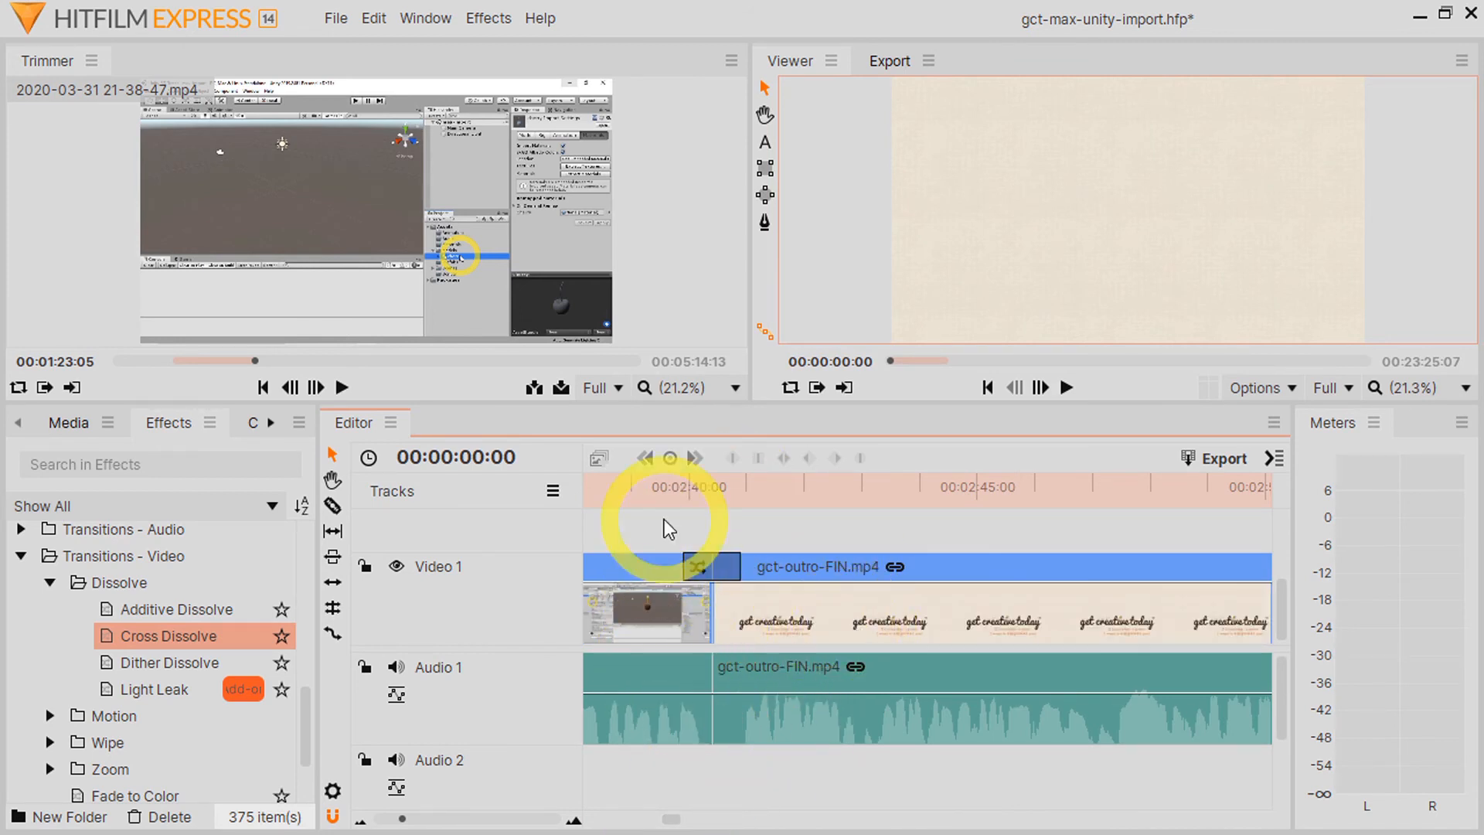
left_click(674, 487)
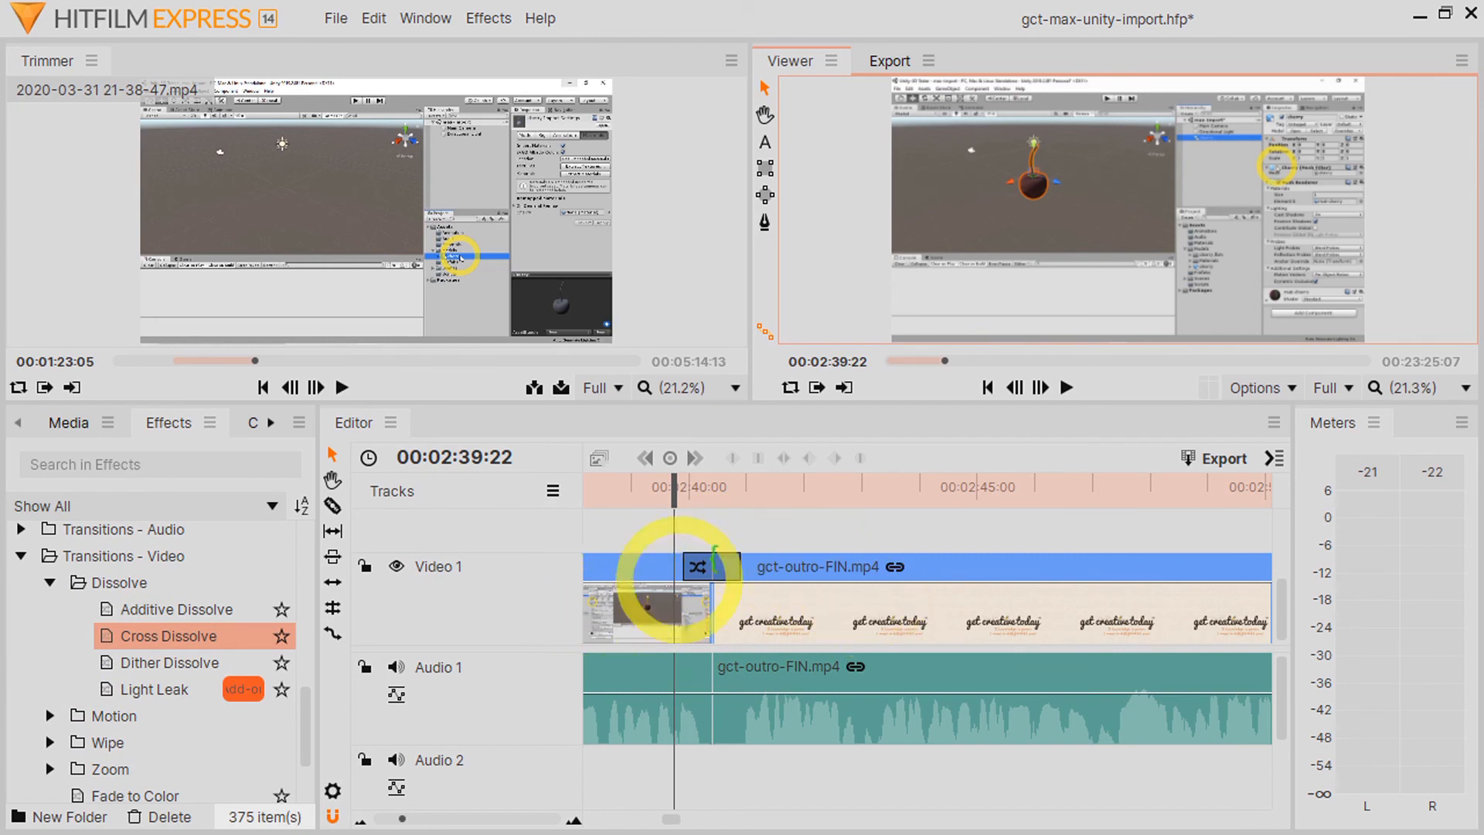
left_click_drag(678, 485, 744, 488)
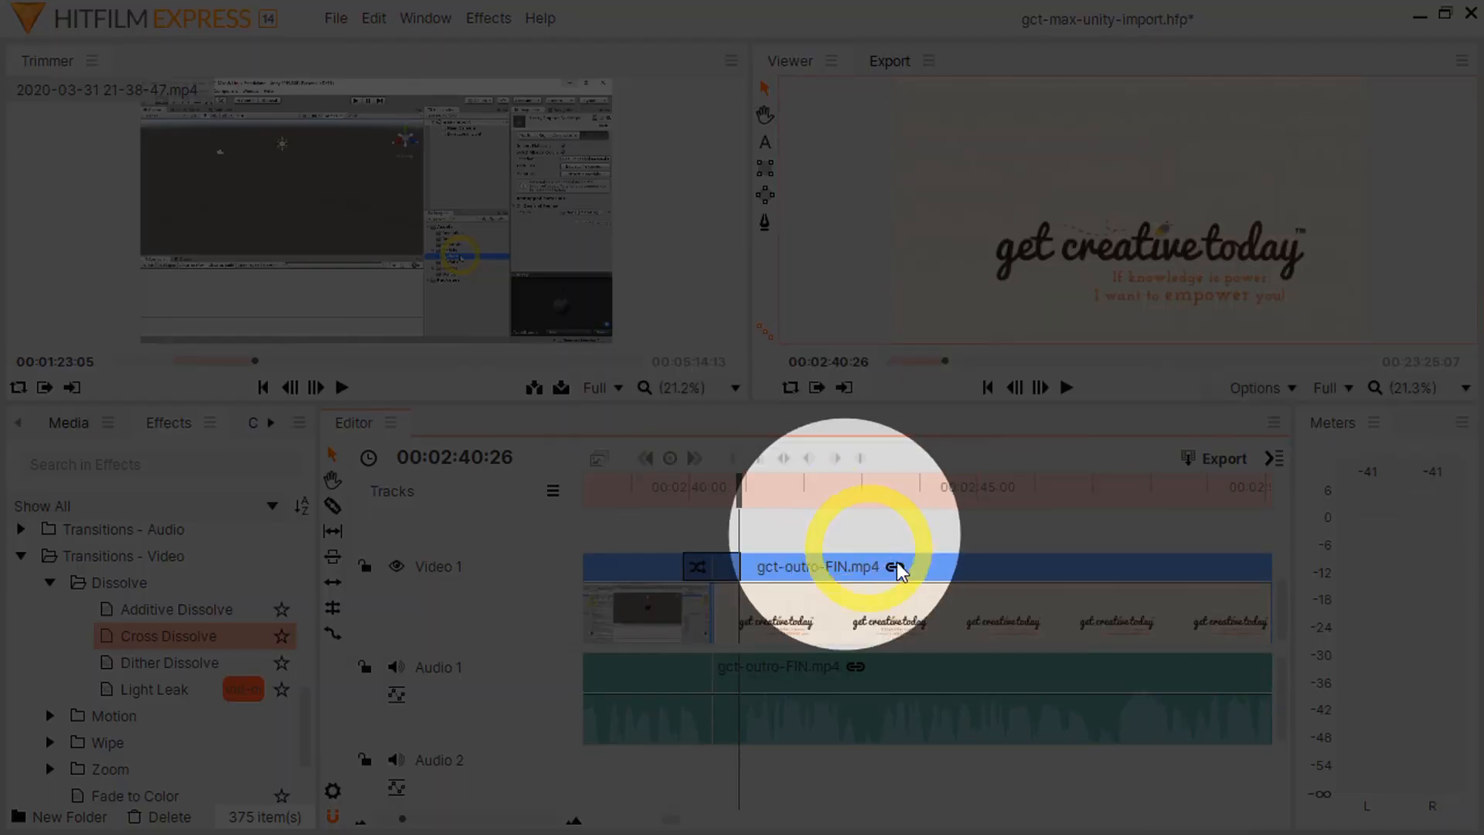
Step: View the timeline's export save dialog without saving, inspect the export queue, and return to the video preview
left_click(1212, 466)
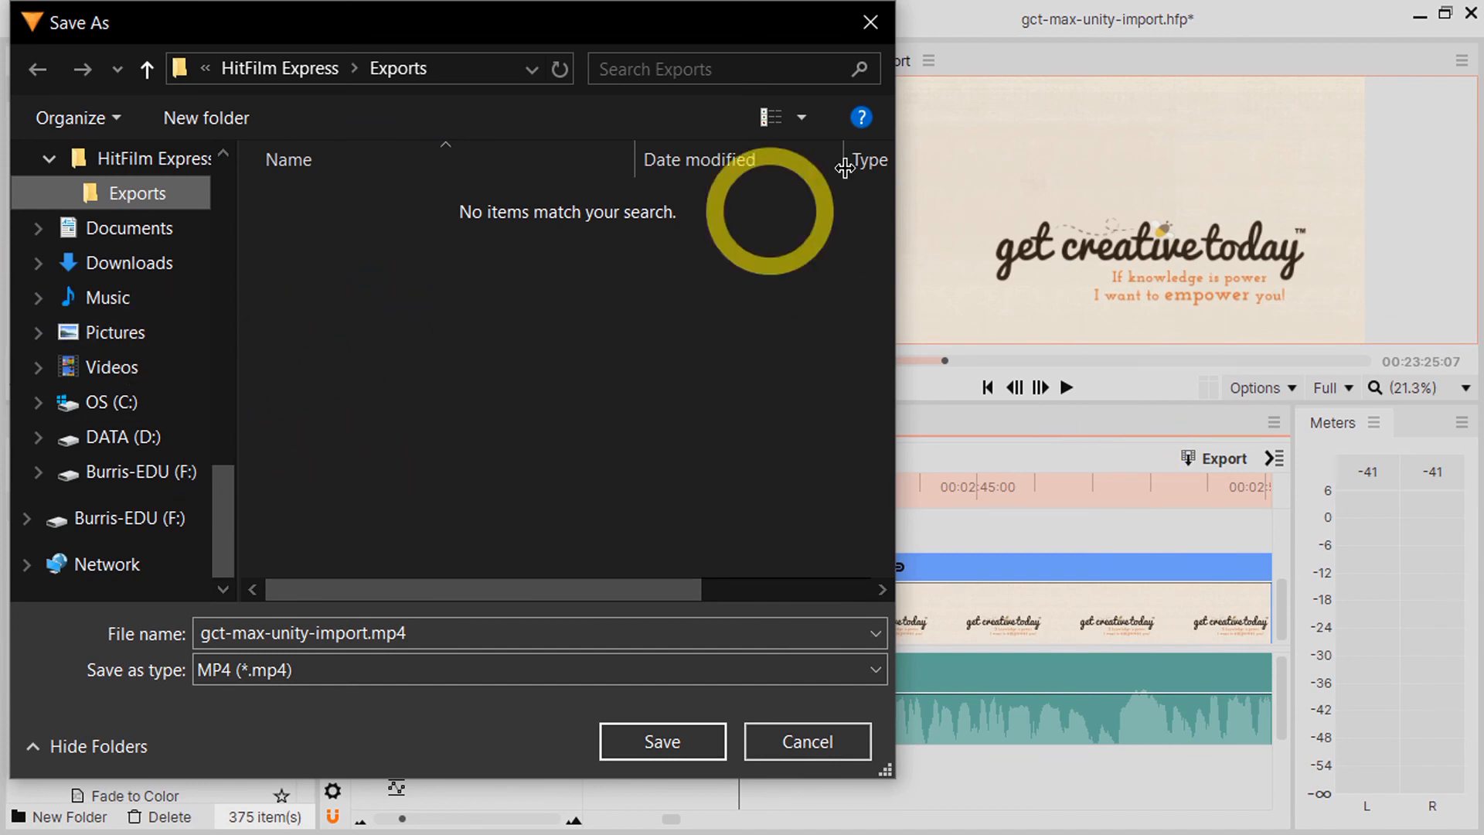
left_click(876, 38)
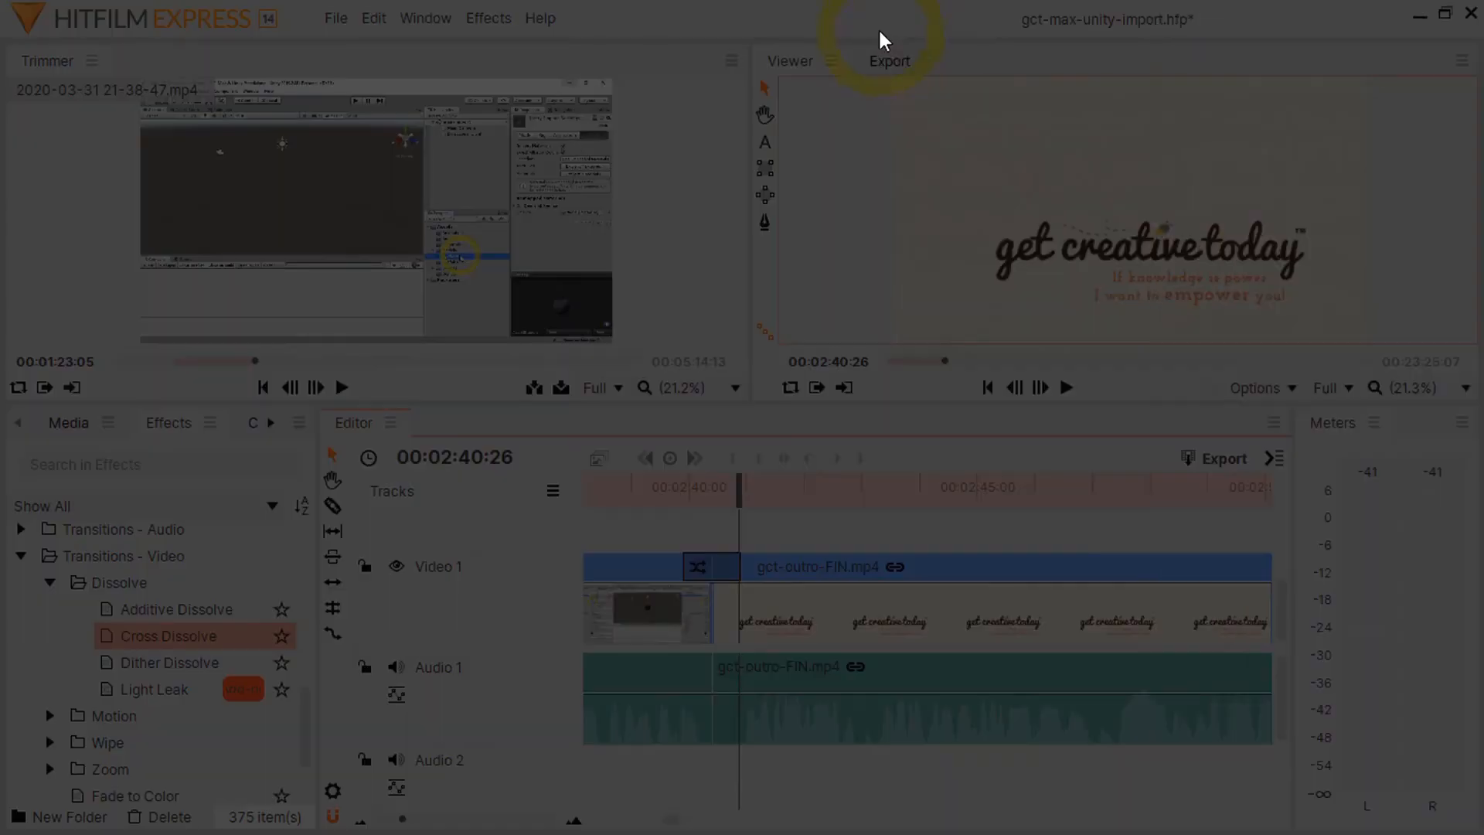
left_click(891, 62)
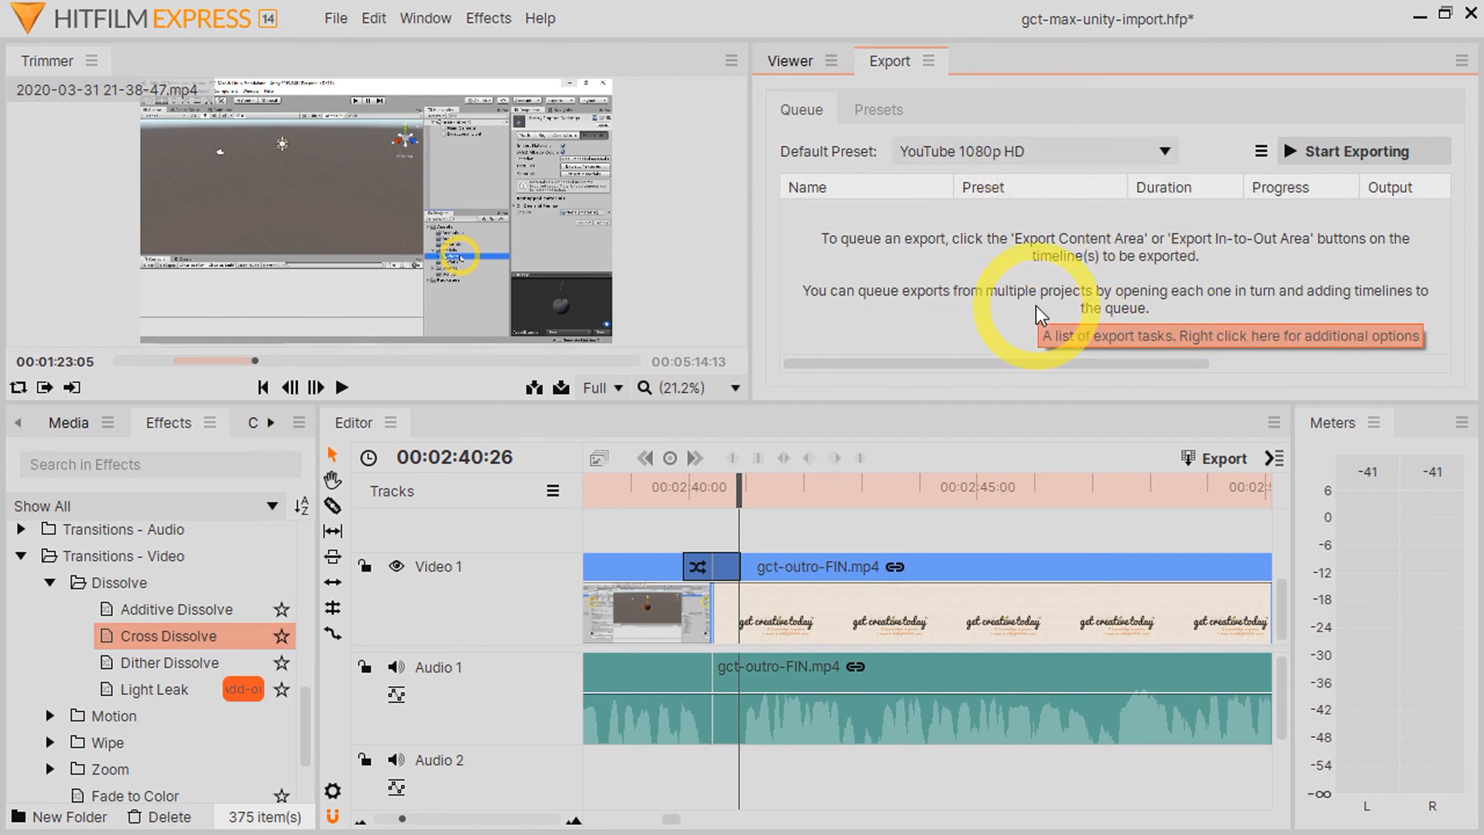
left_click(790, 57)
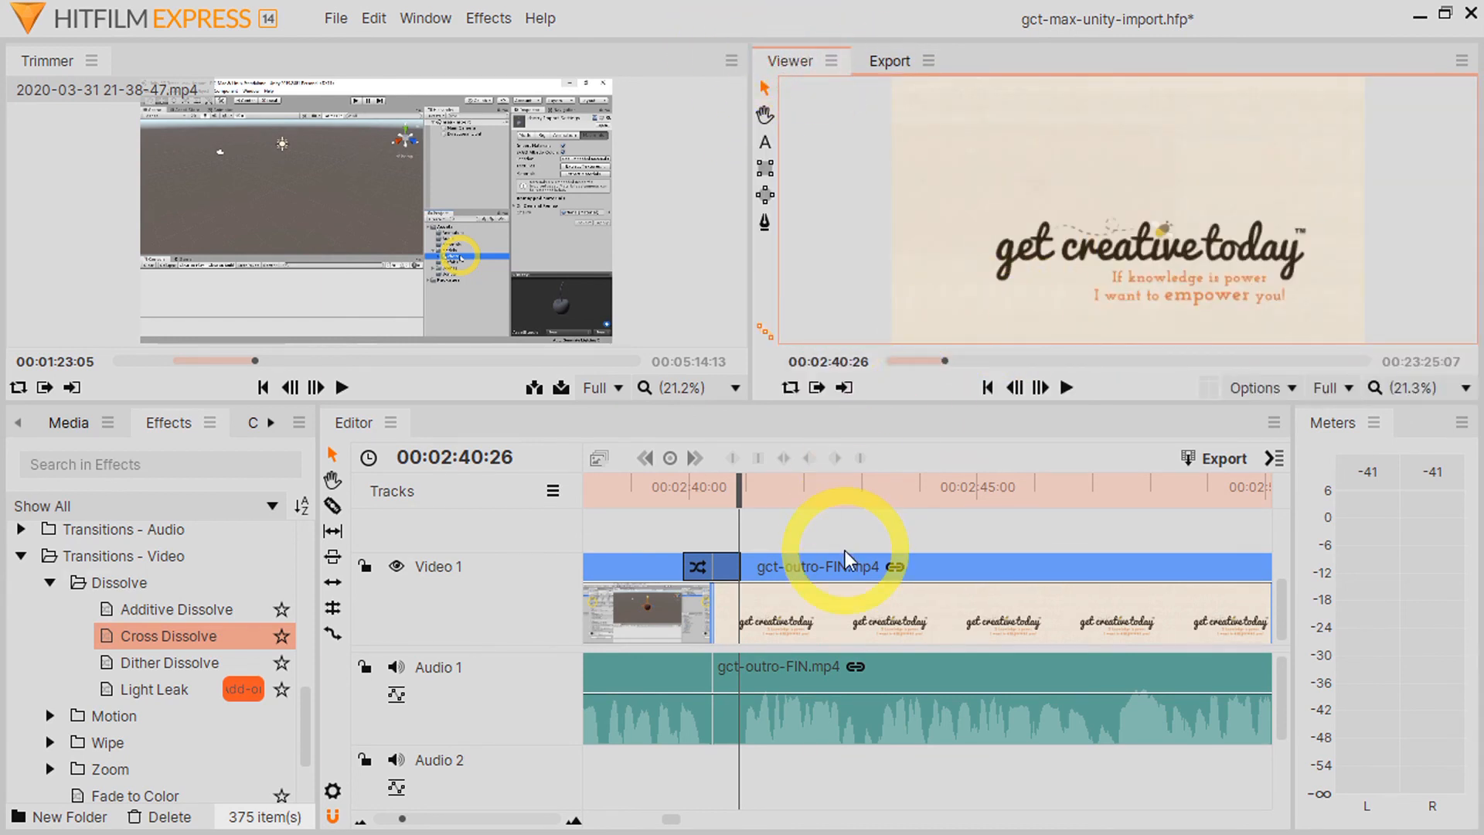